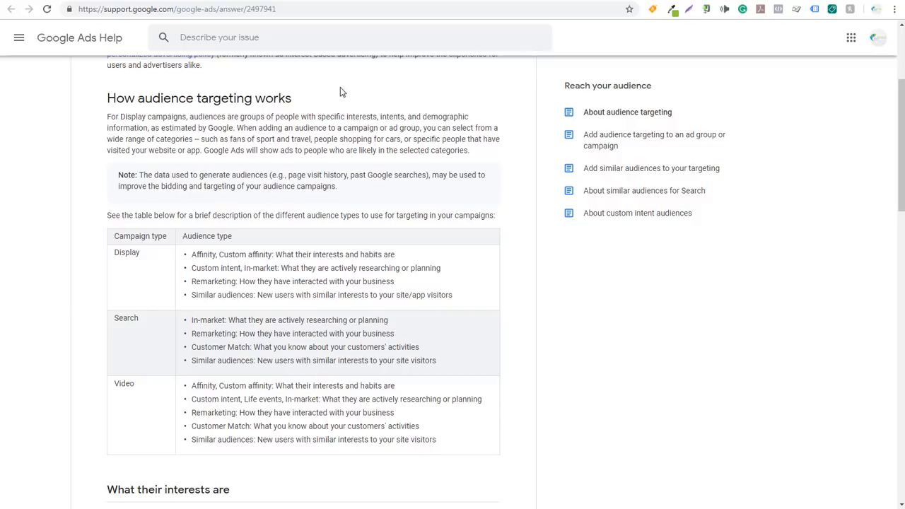
- Switch to the Google Ads account and open its Audience manager
click(220, 0)
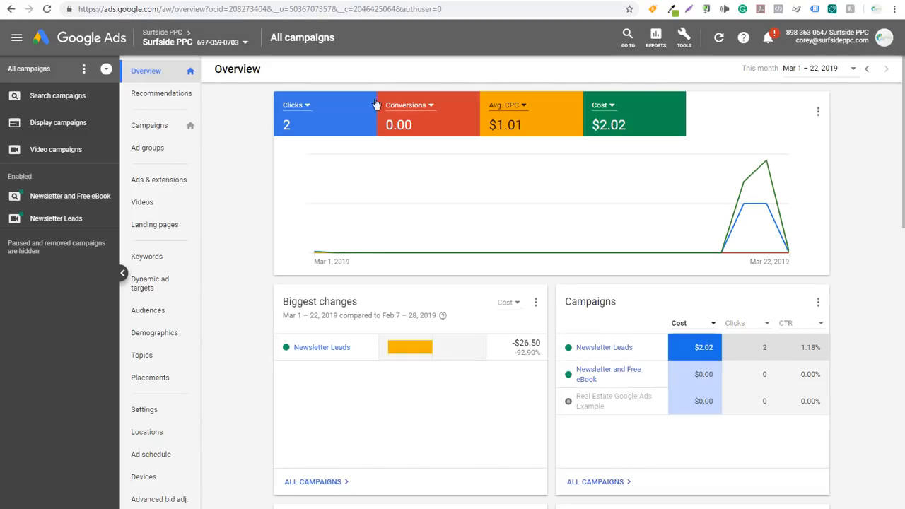
click(689, 46)
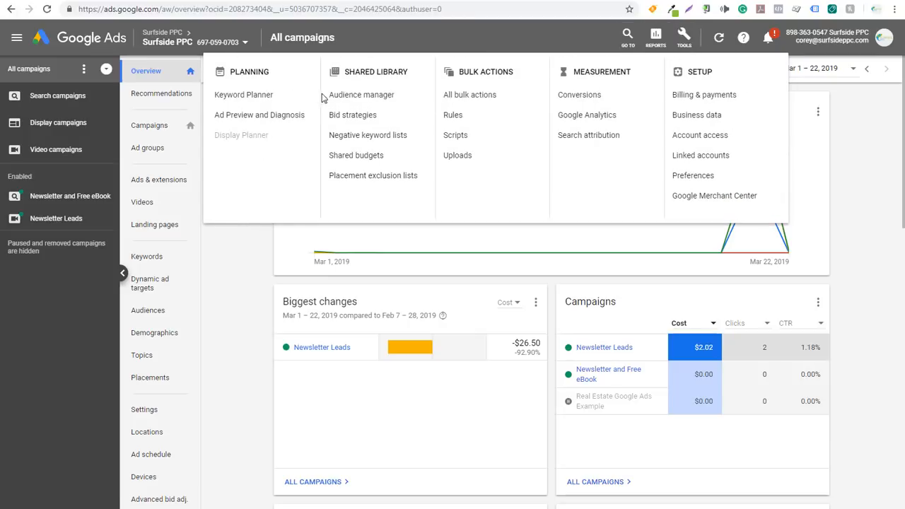
click(366, 99)
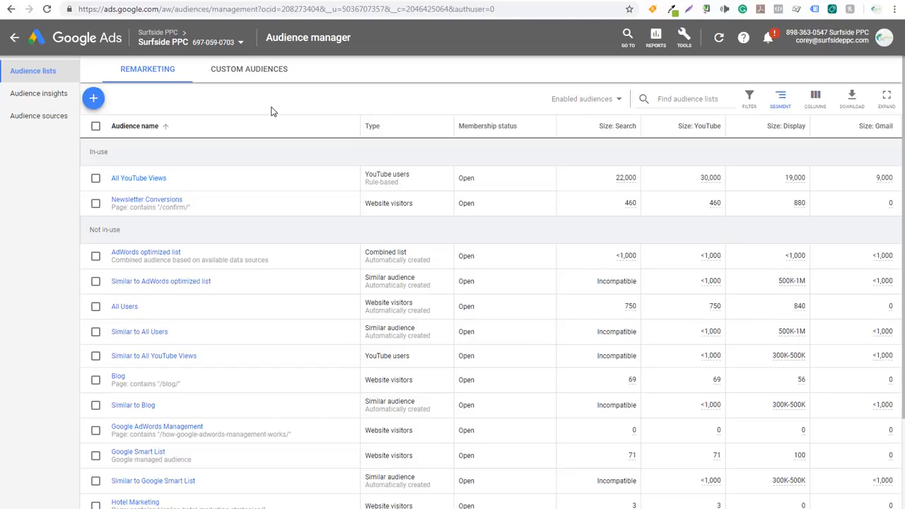
click(491, 0)
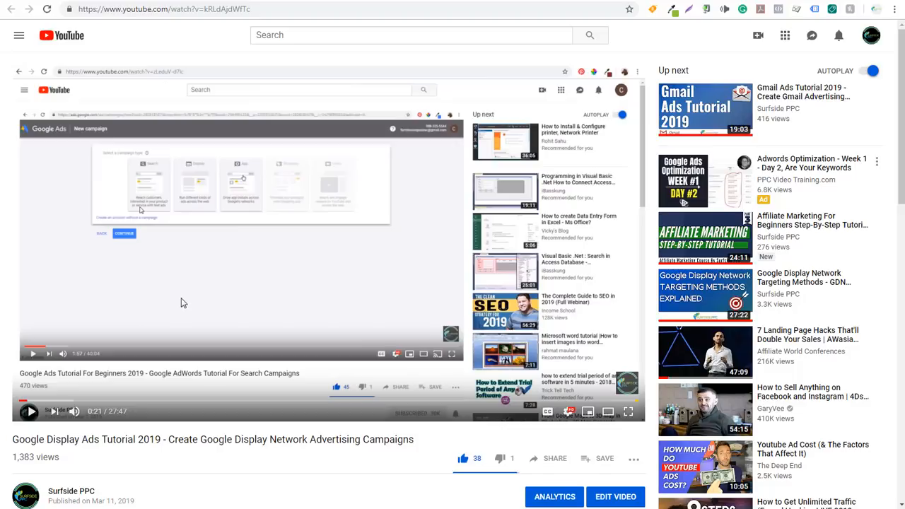
click(494, 0)
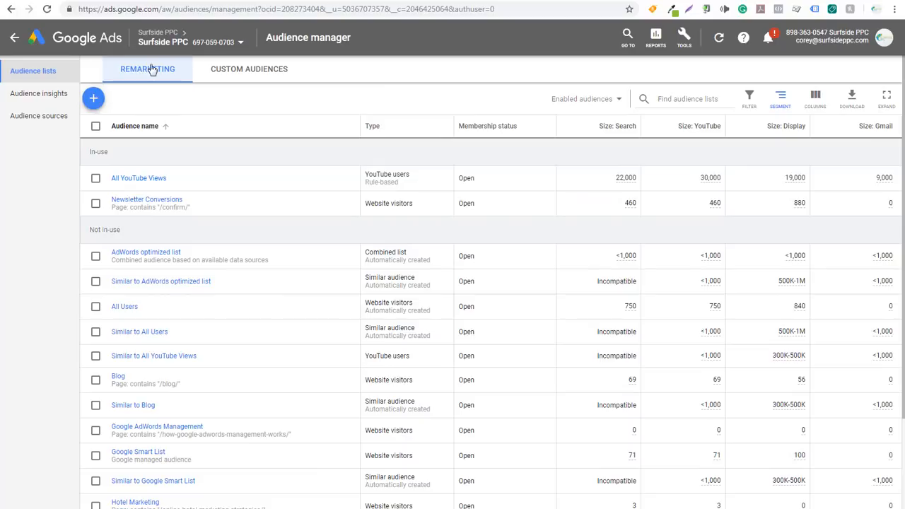
- Review the source types offered for creating a new remarketing audience, leaving the choice without creating one
click(95, 100)
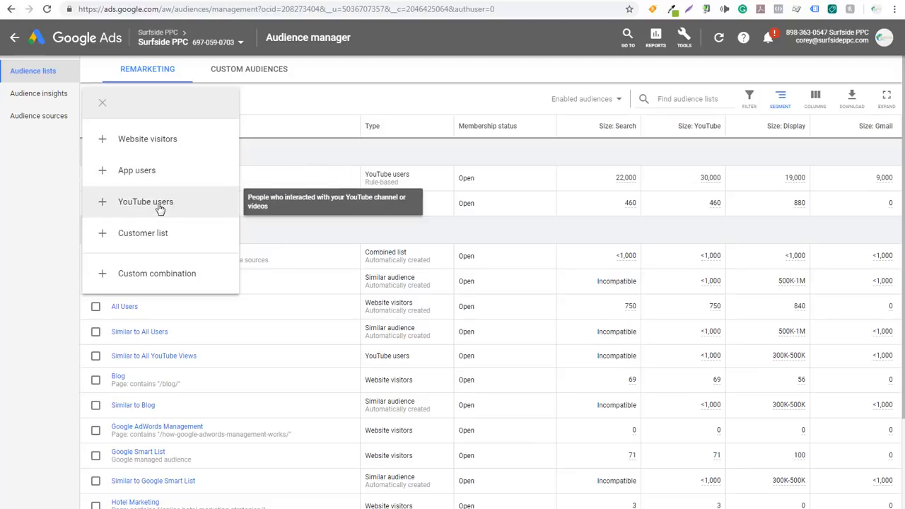
click(683, 43)
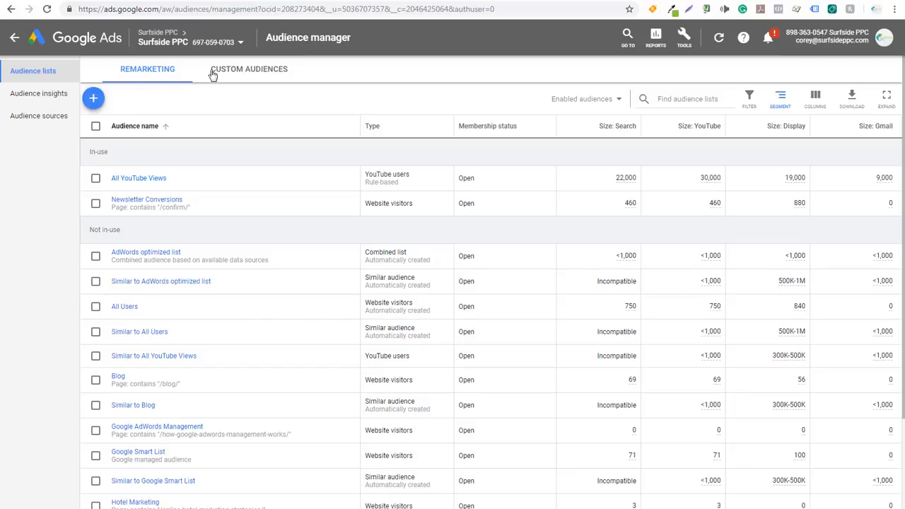
click(93, 98)
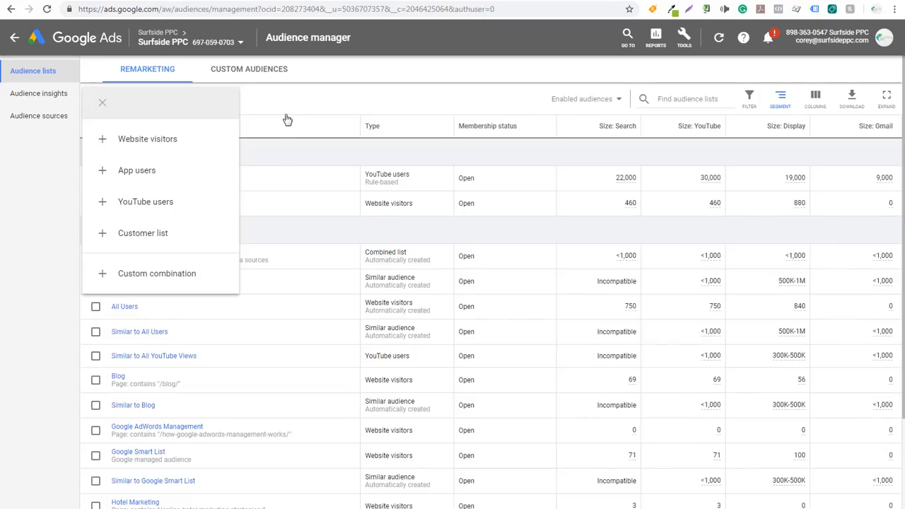
click(323, 105)
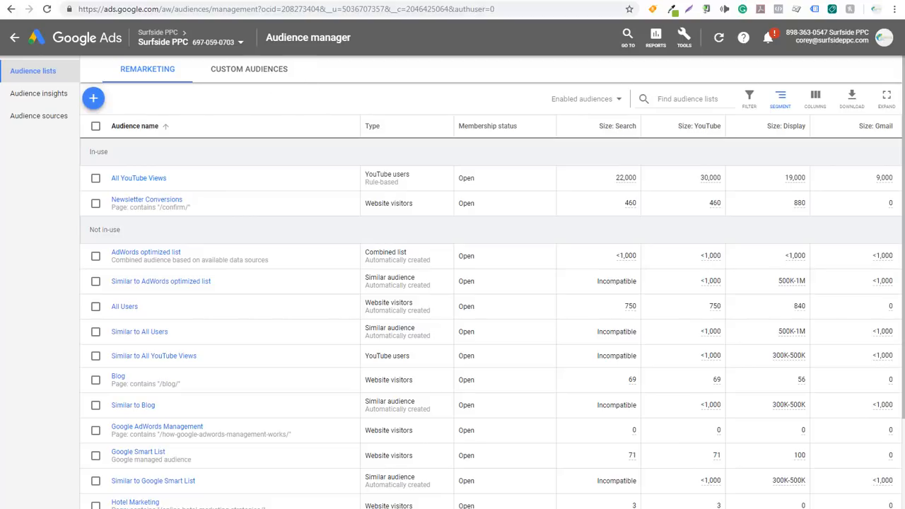
- Start a new ad group in the Newsletter Leads video campaign
click(49, 0)
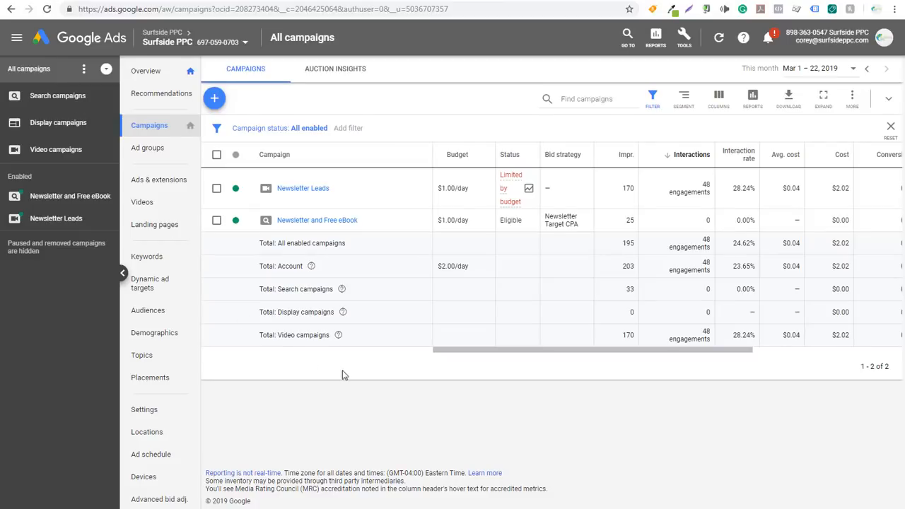
click(295, 194)
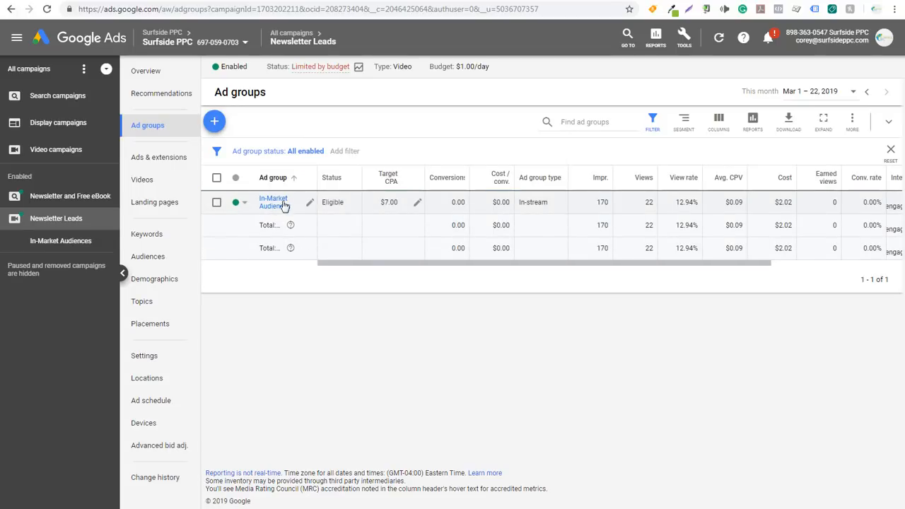
click(214, 123)
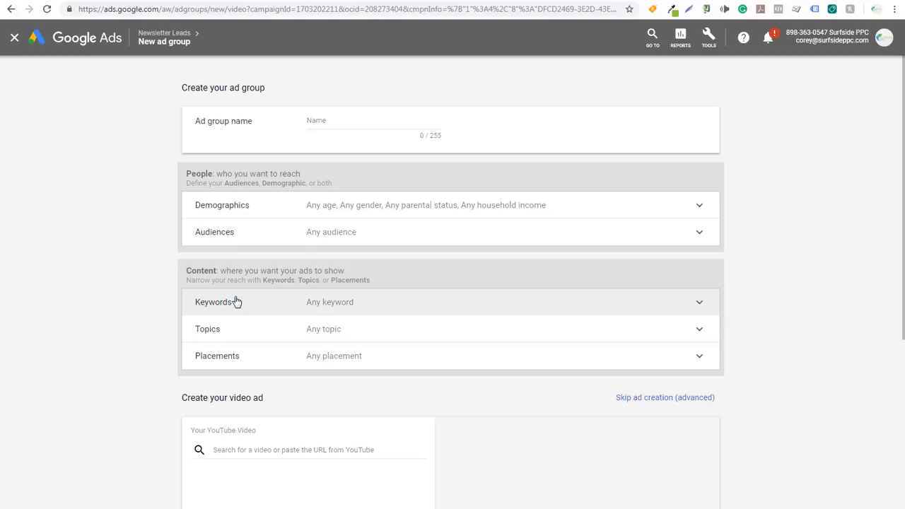
- Review the new ad group's demographic targeting options, plus the suggested audience ideas and browsable audience categories
click(288, 219)
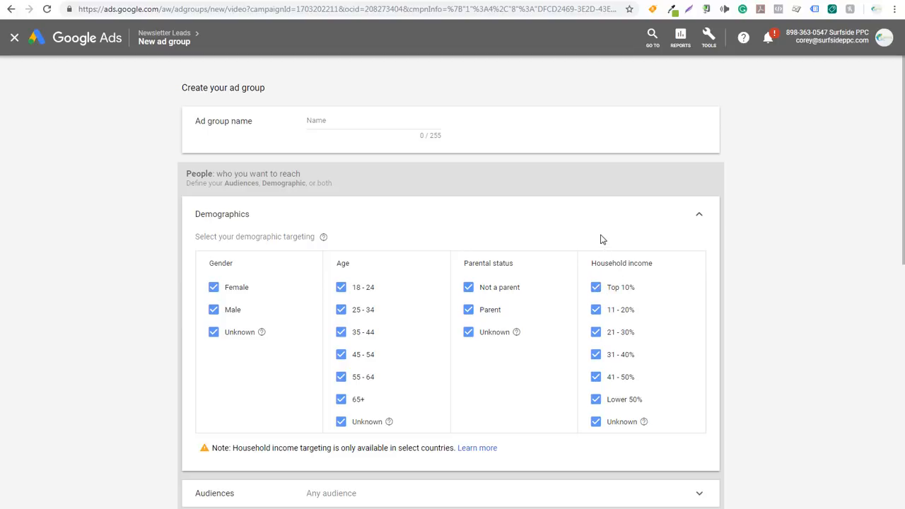
click(700, 220)
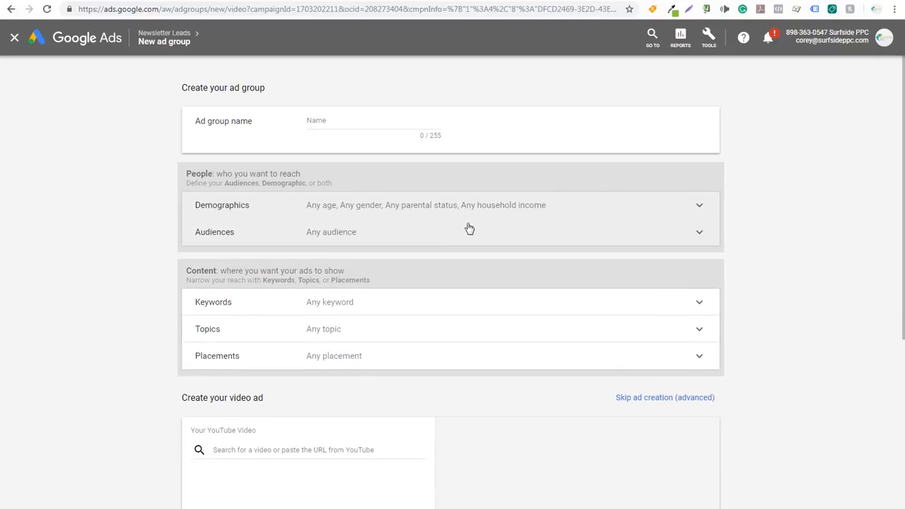
click(423, 234)
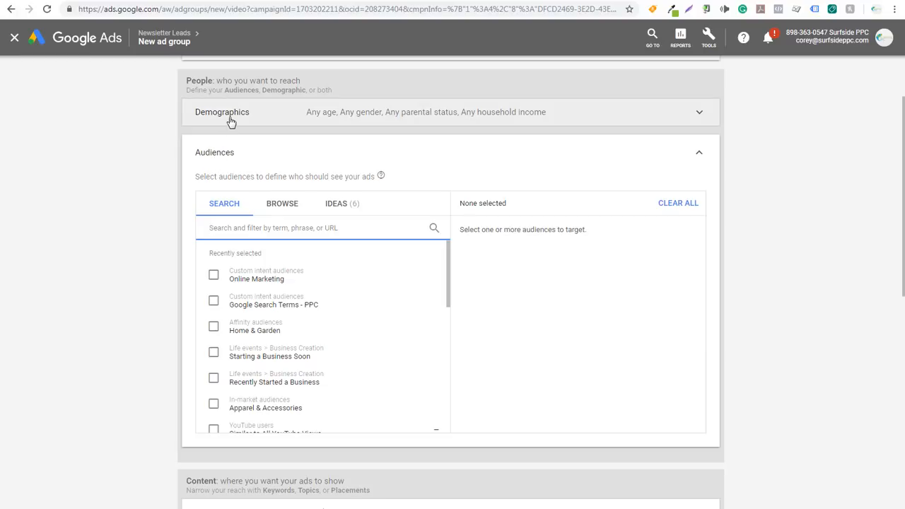
click(338, 205)
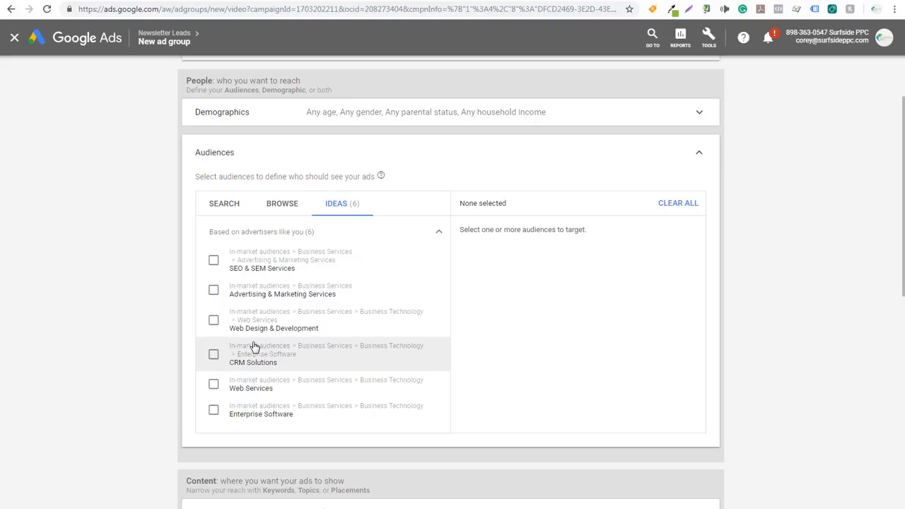
click(280, 211)
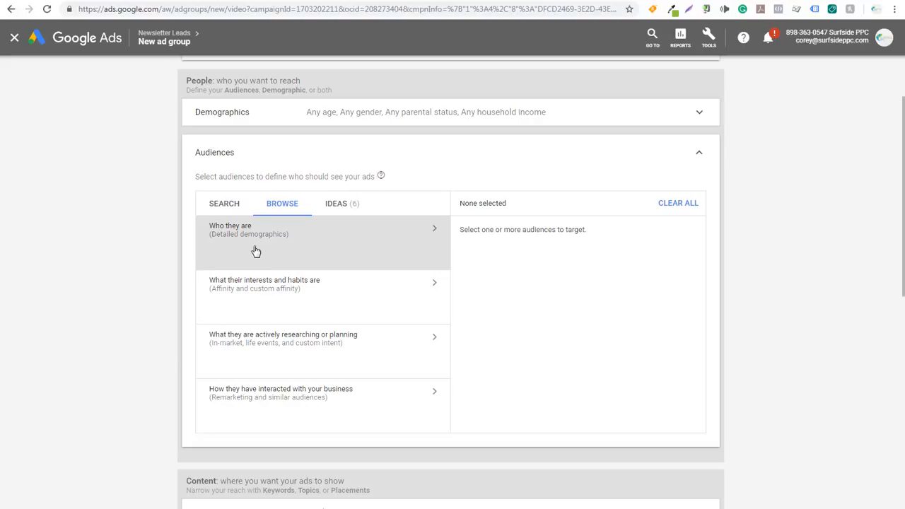
- Search the audiences for "golf", examine the matching interest and in-market audiences, and clear the search
click(228, 203)
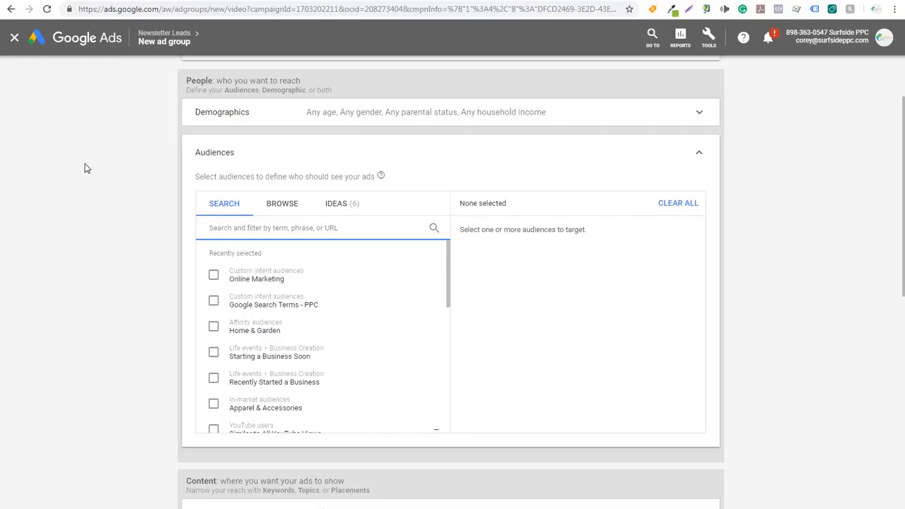
text(golf)
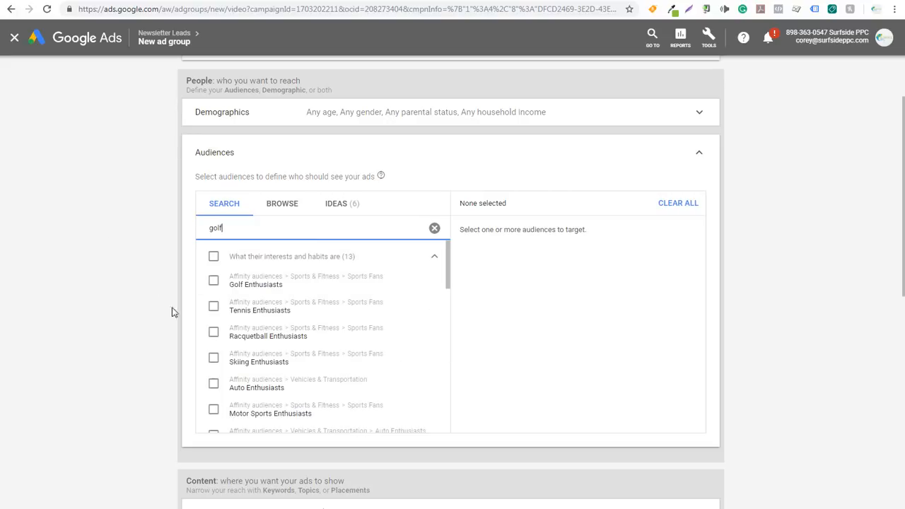
scroll(319, 339, down, 3)
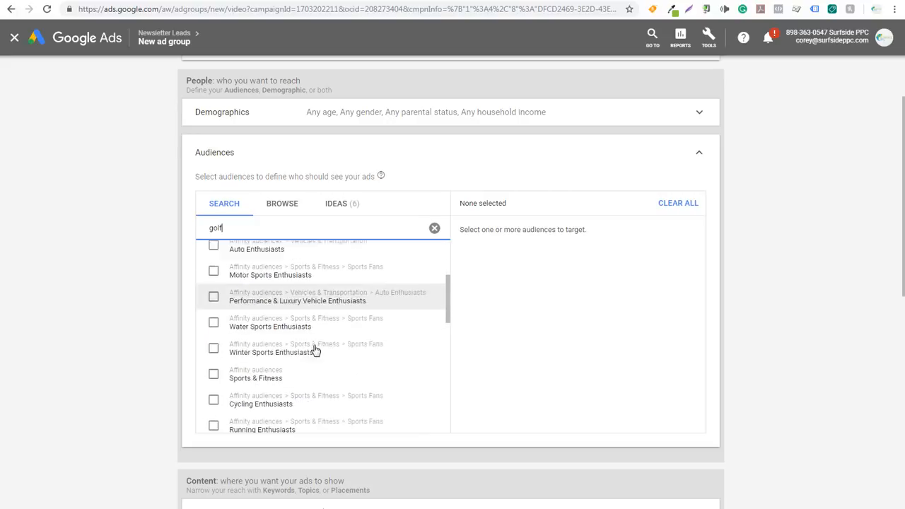
scroll(304, 357, up, 1)
scroll(297, 287, down, 5)
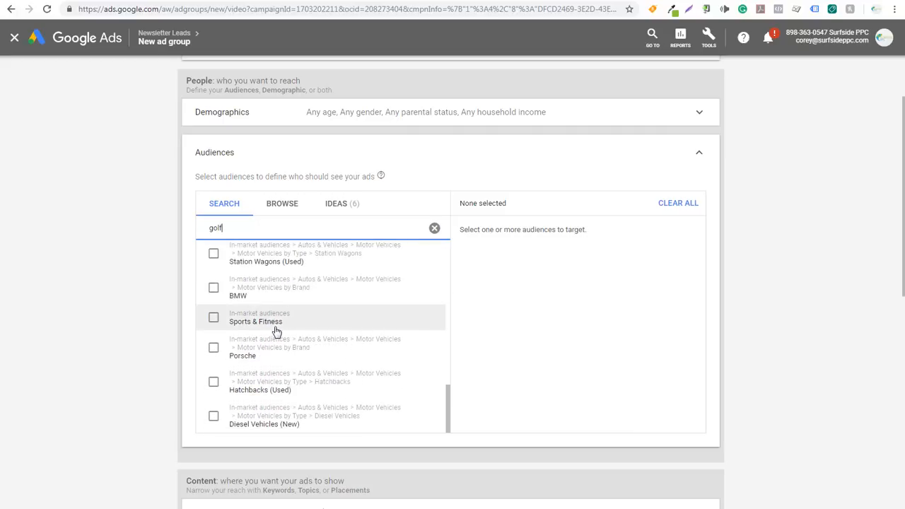
scroll(276, 330, up, 1)
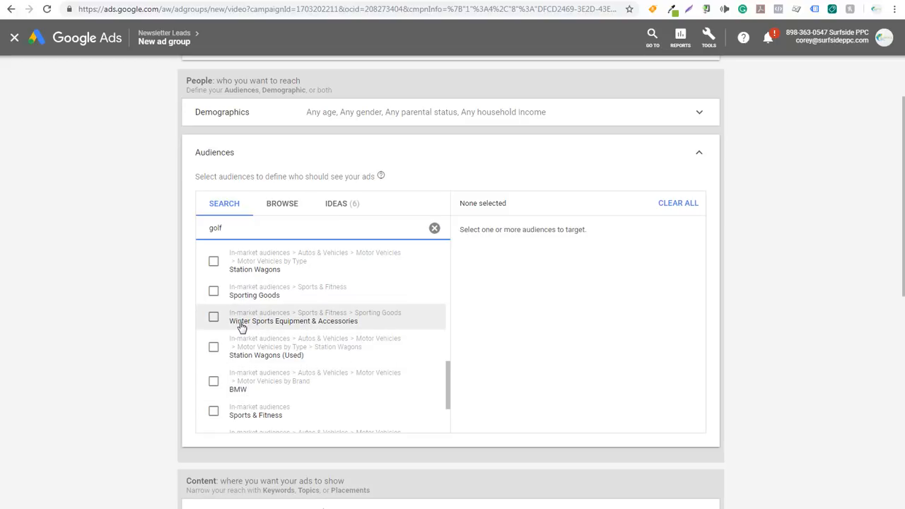
scroll(241, 327, up, 5)
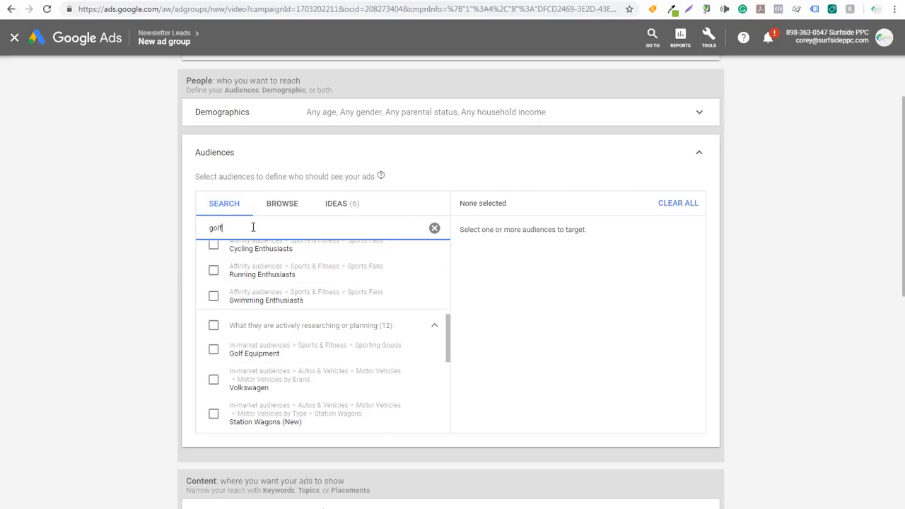
click(434, 229)
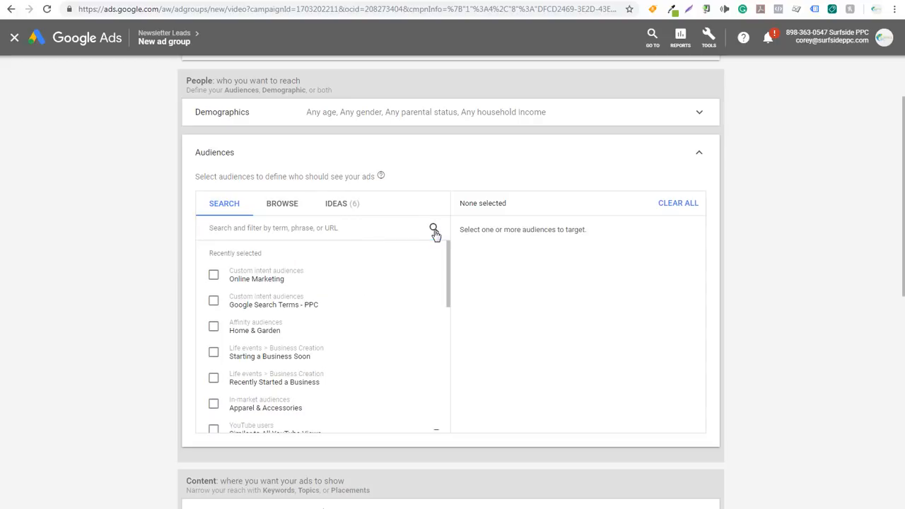
- Browse the audiences based on business interactions and examine the similar audiences available for targeting
click(289, 209)
click(301, 401)
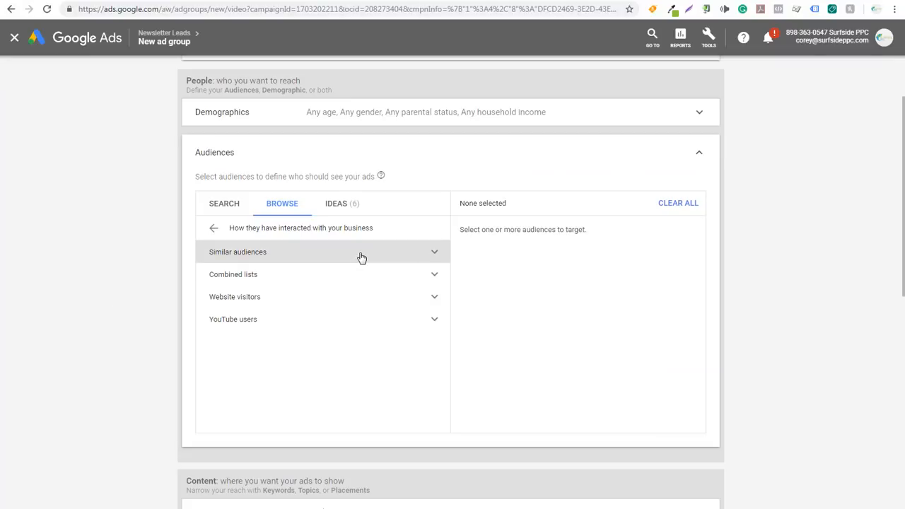
click(361, 254)
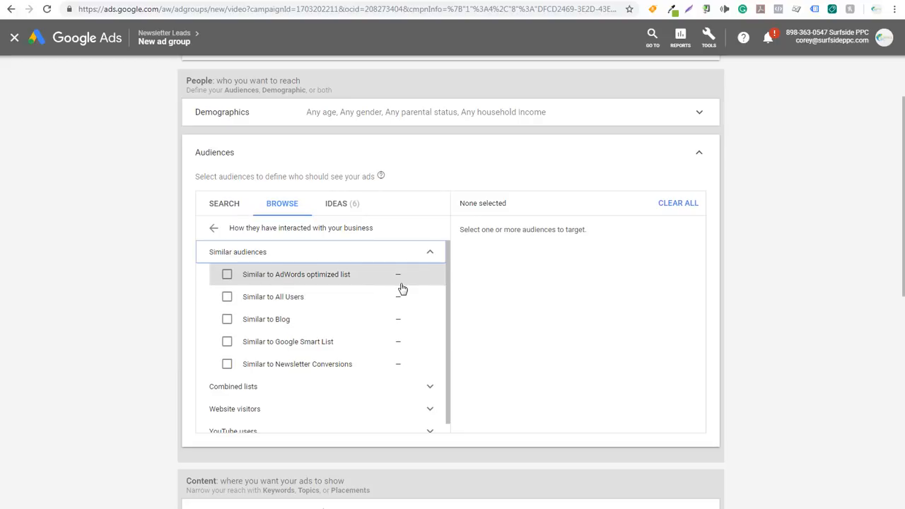
click(428, 261)
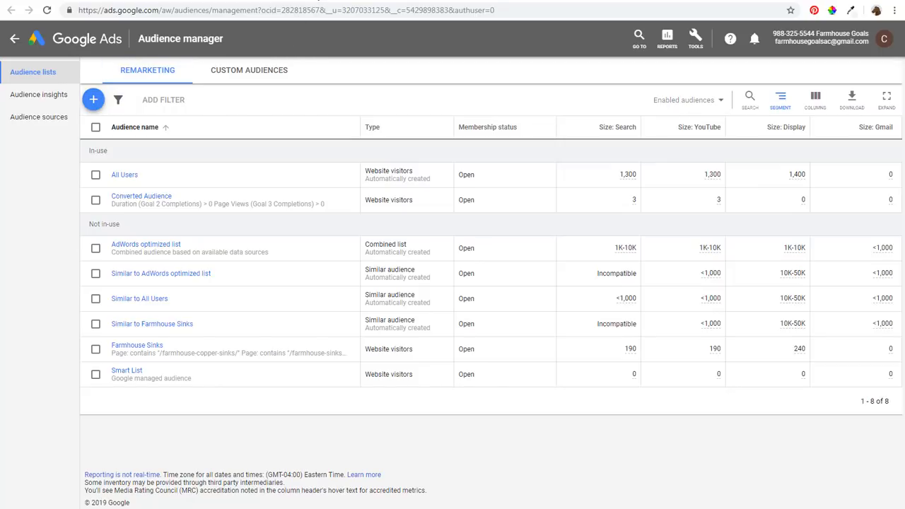
click(320, 2)
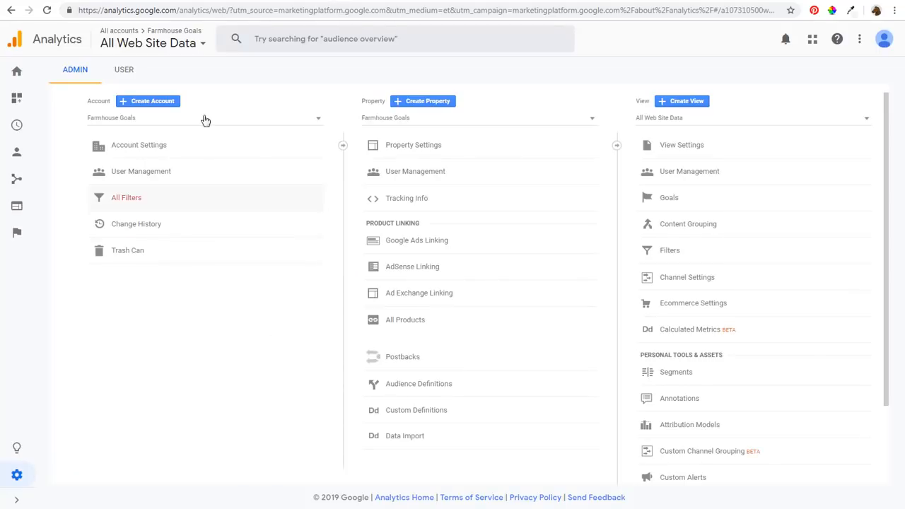
click(210, 0)
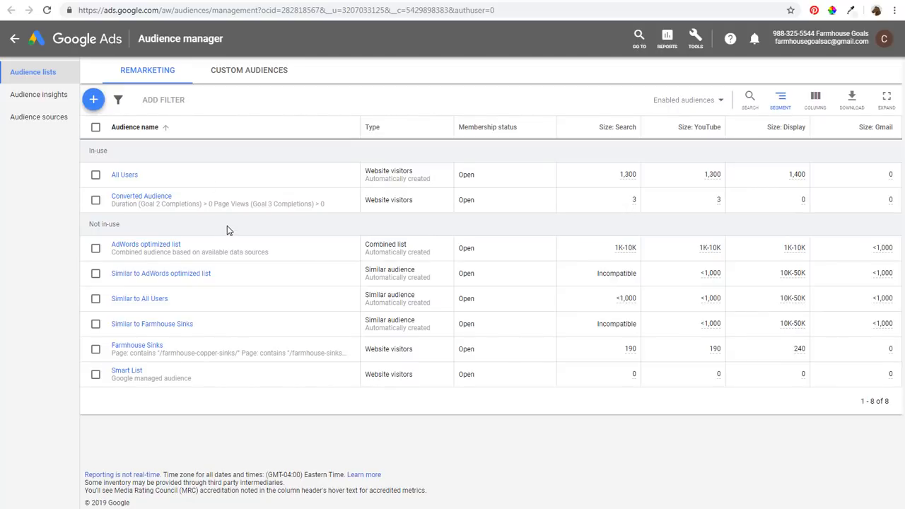
click(704, 45)
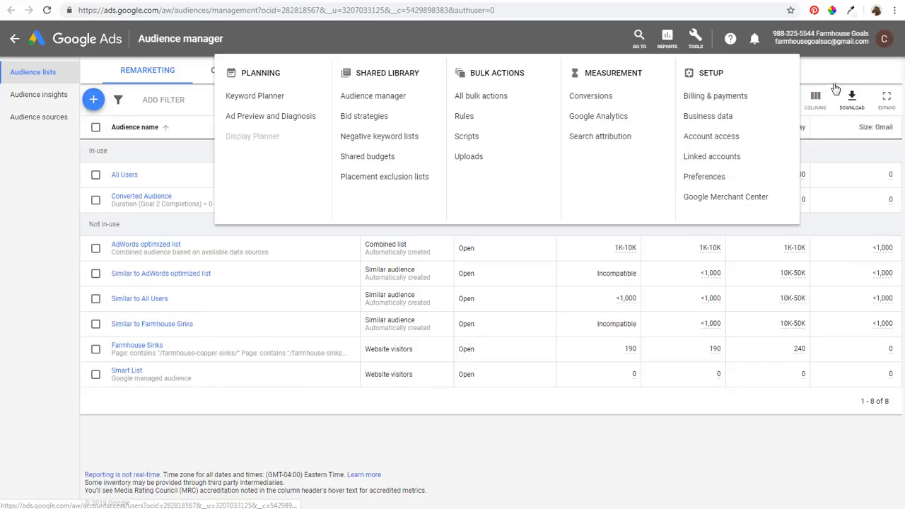
click(815, 79)
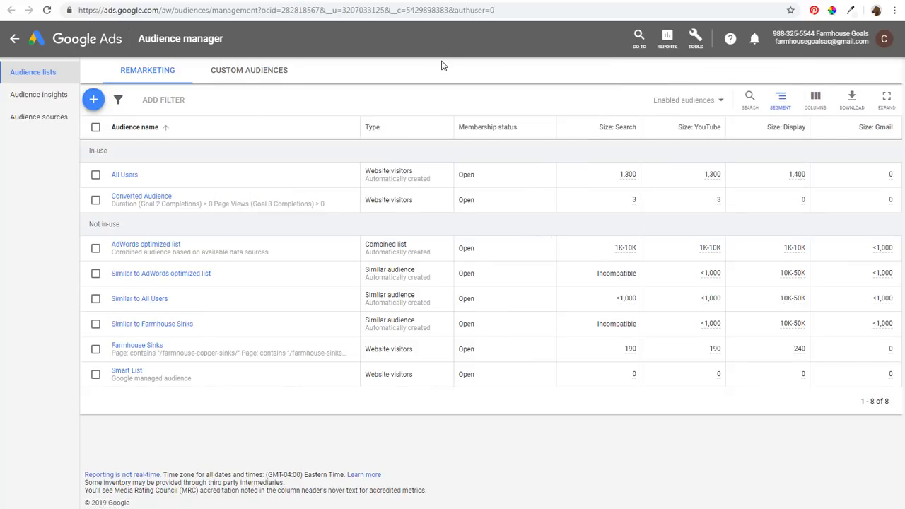
- Switch to Google Analytics, check the Farmhouse Goals property's Google Ads Linking, and return to the admin overview
click(315, 0)
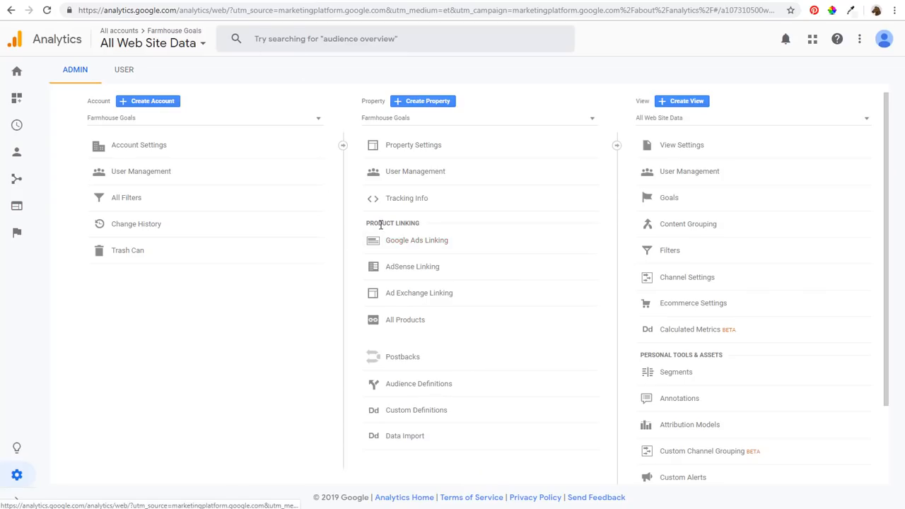
click(418, 245)
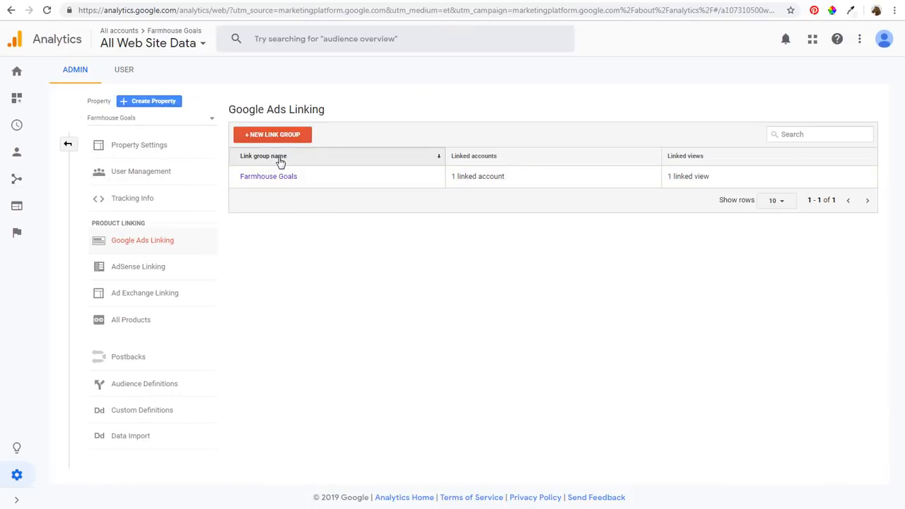
click(68, 145)
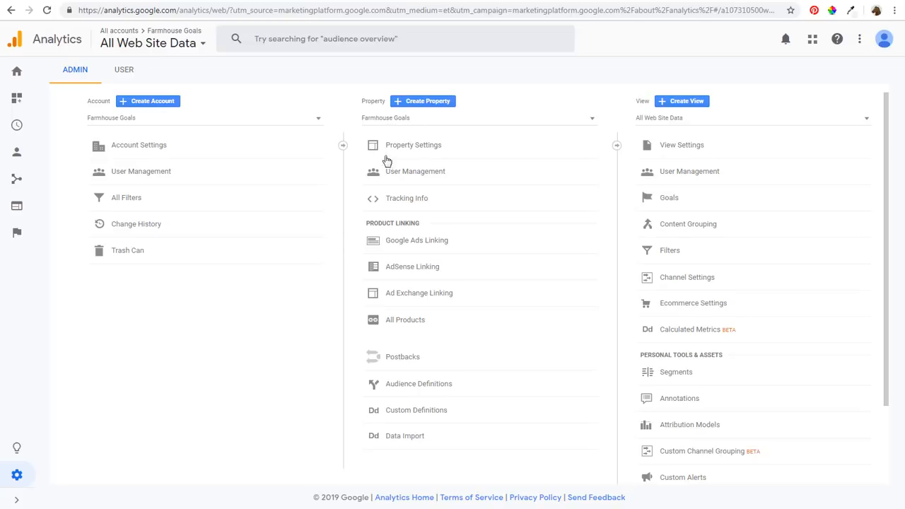
- Open the Farmhouse Goals property's list of audiences among its audience definitions
click(412, 388)
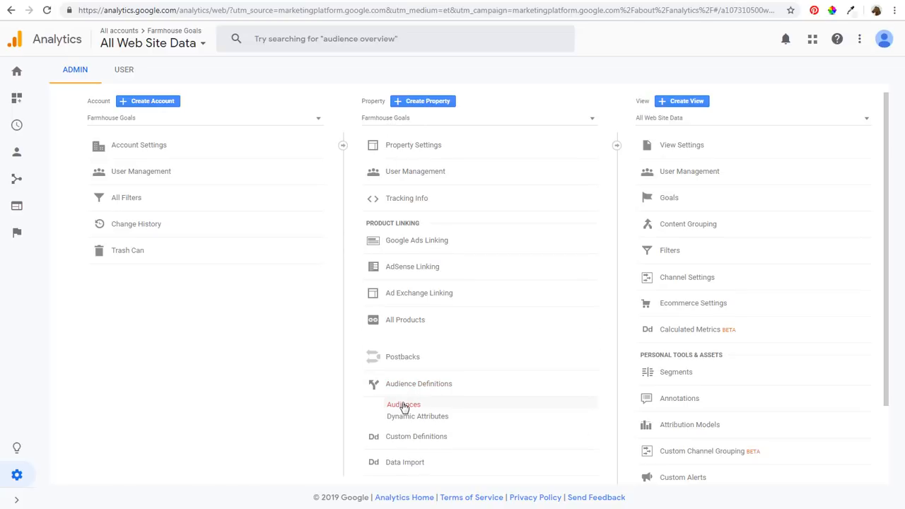
click(401, 407)
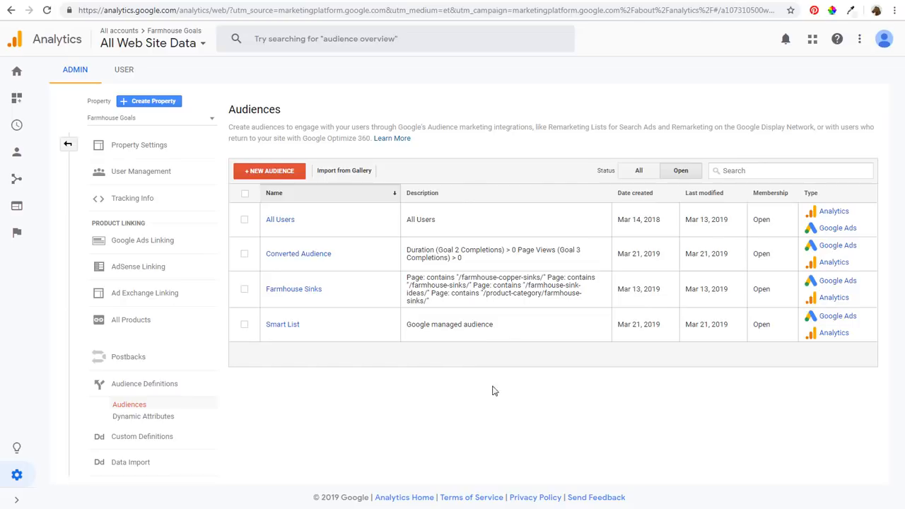
- Try out a new audience of users whose visited page contains "/farmhouse-mirrors/", and cancel its creation
click(260, 175)
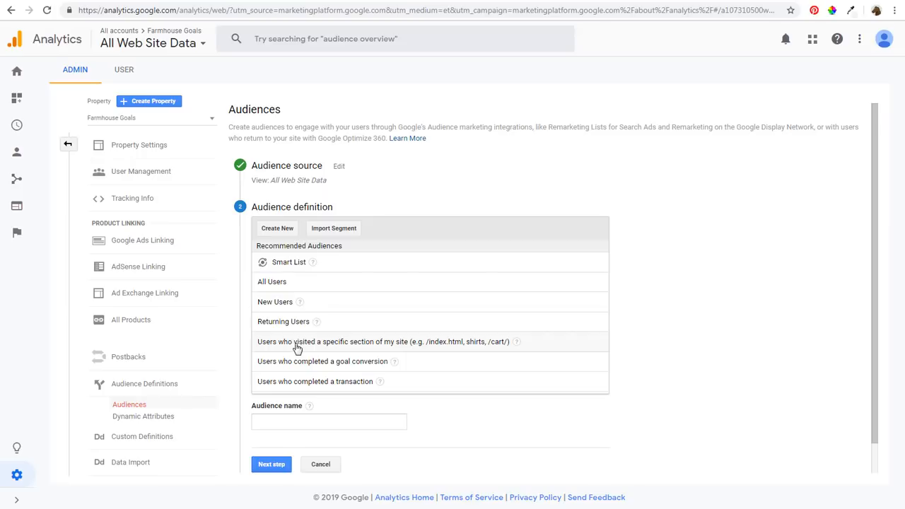
click(323, 347)
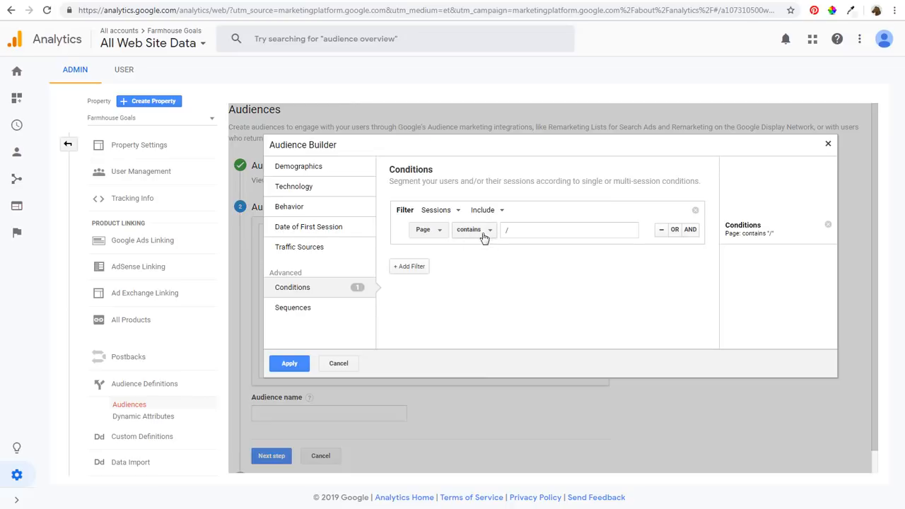
click(520, 231)
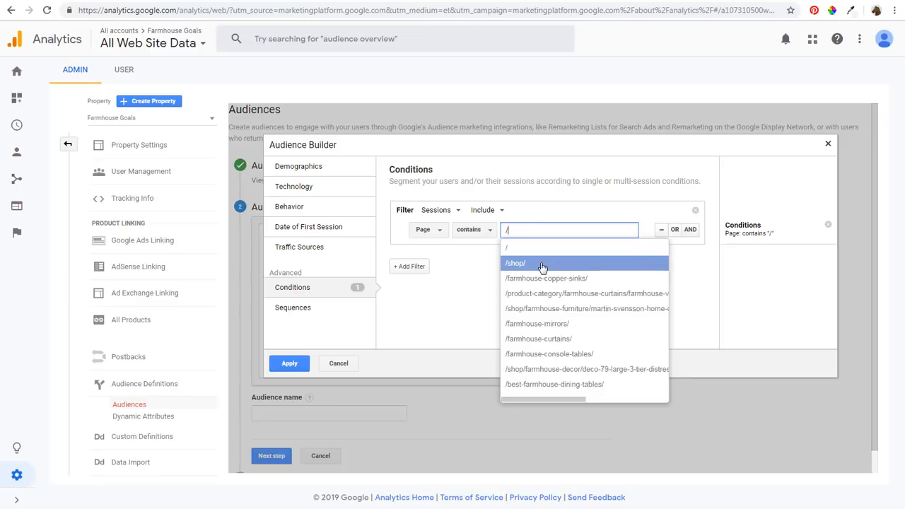
click(534, 324)
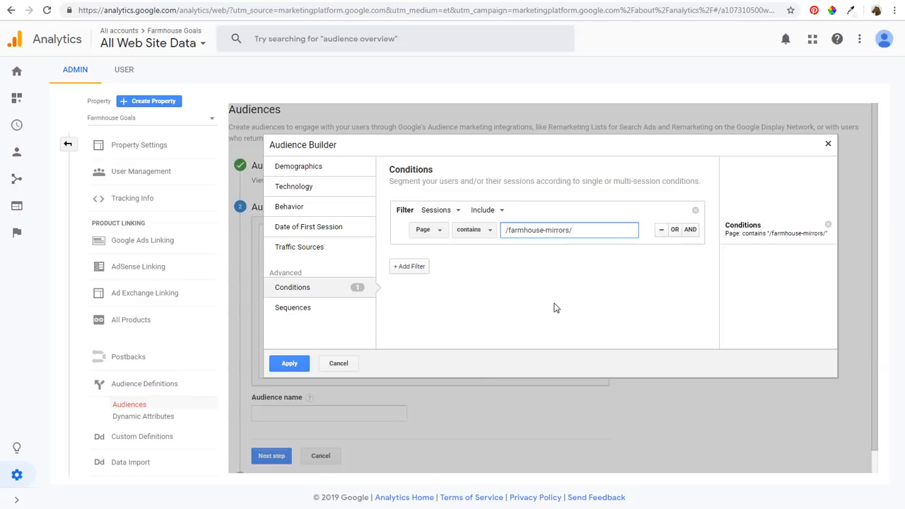
click(300, 364)
click(338, 364)
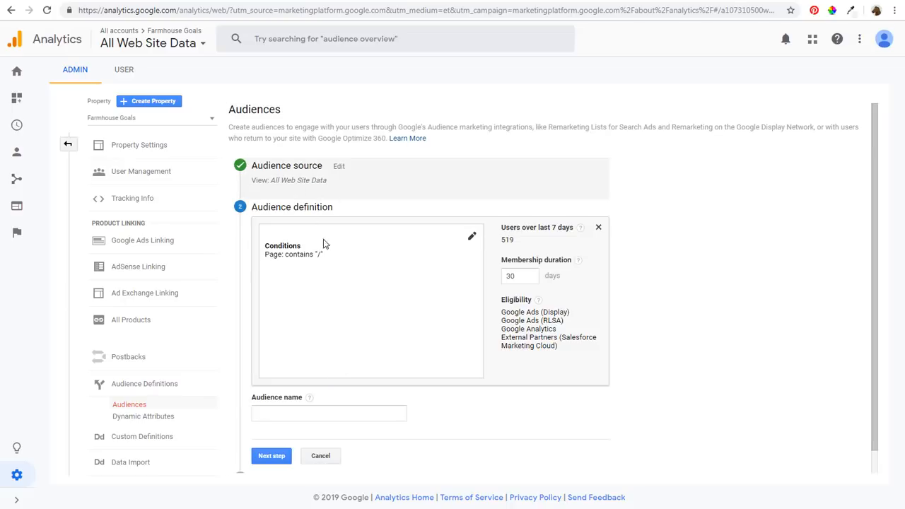
click(320, 456)
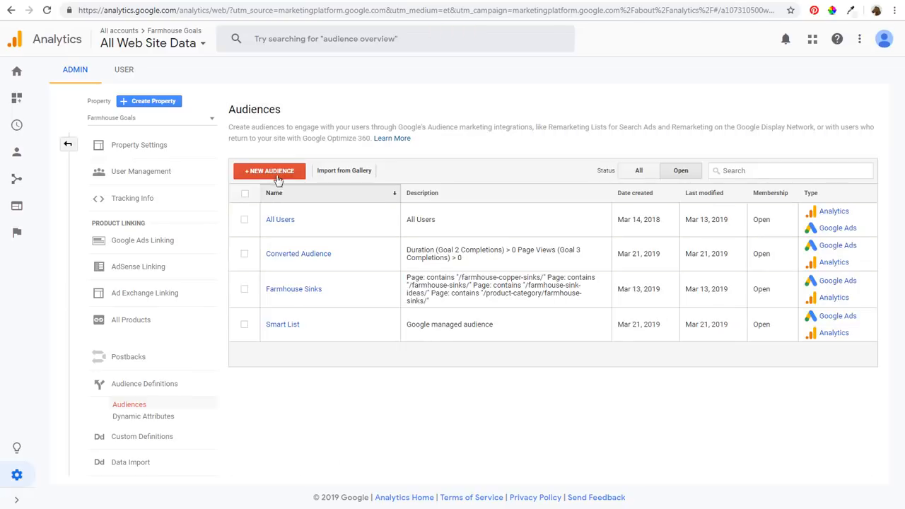
- Define a new audience from the recommended returning users and name it "Returning Users"
click(278, 180)
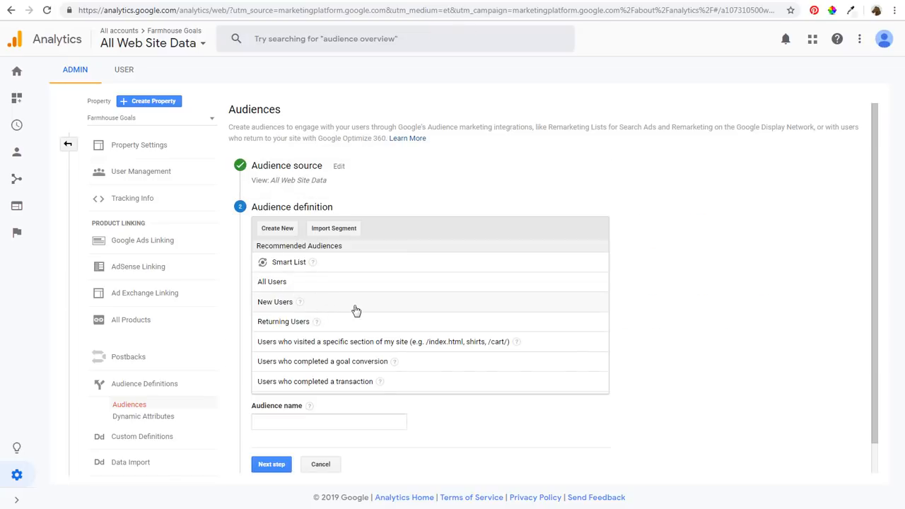
click(361, 321)
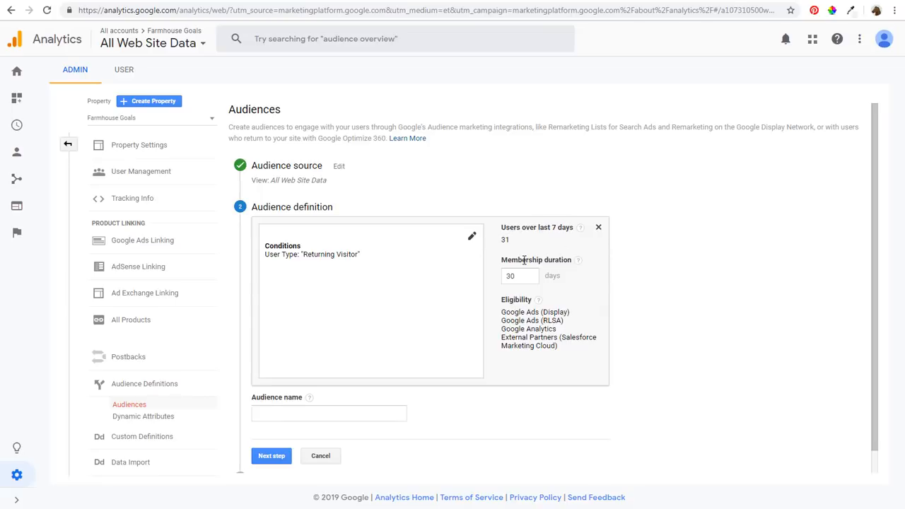
click(340, 410)
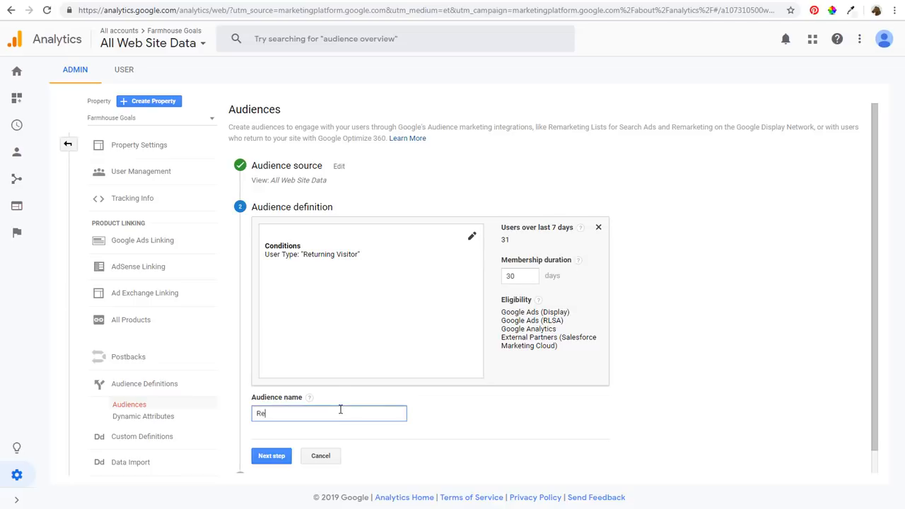
text(Returning Users)
scroll(501, 402, down, 1)
click(276, 432)
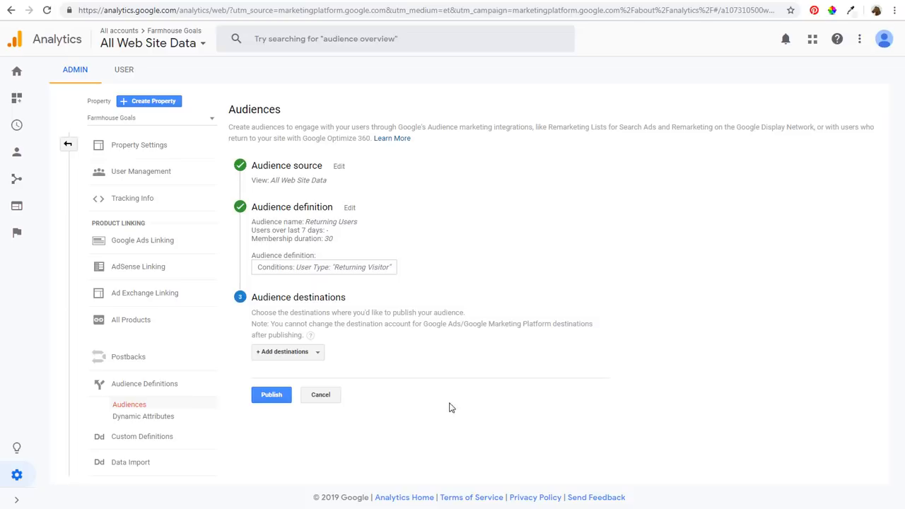
- Add the Farmhouse Goals Google Ads account and Analytics property as audience destinations, and publish the audience
click(291, 358)
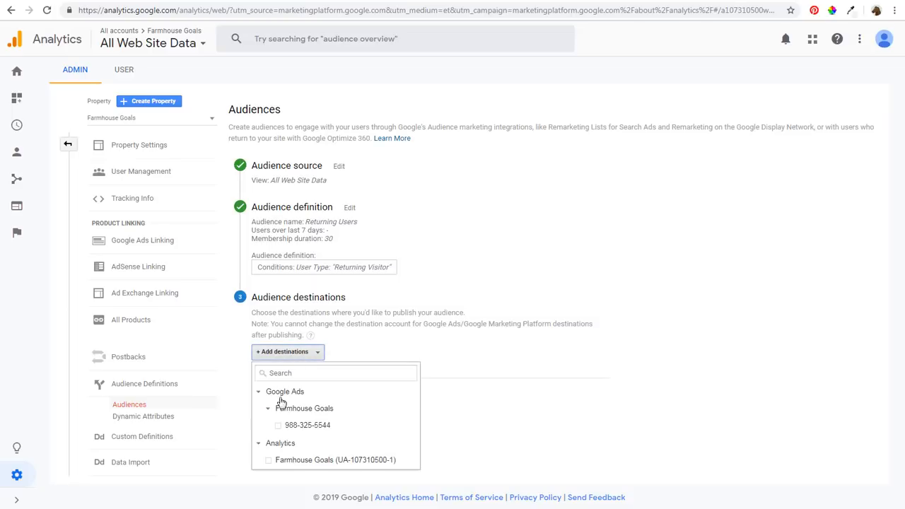
click(278, 426)
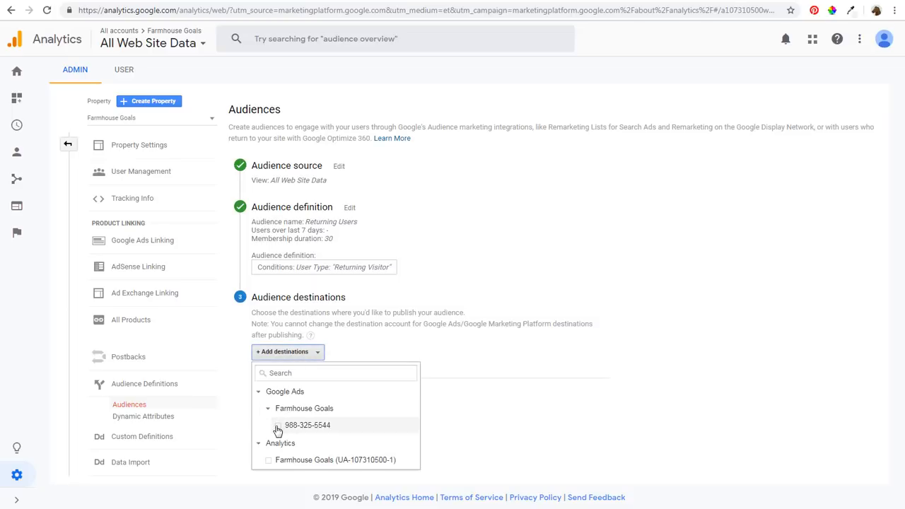
click(269, 463)
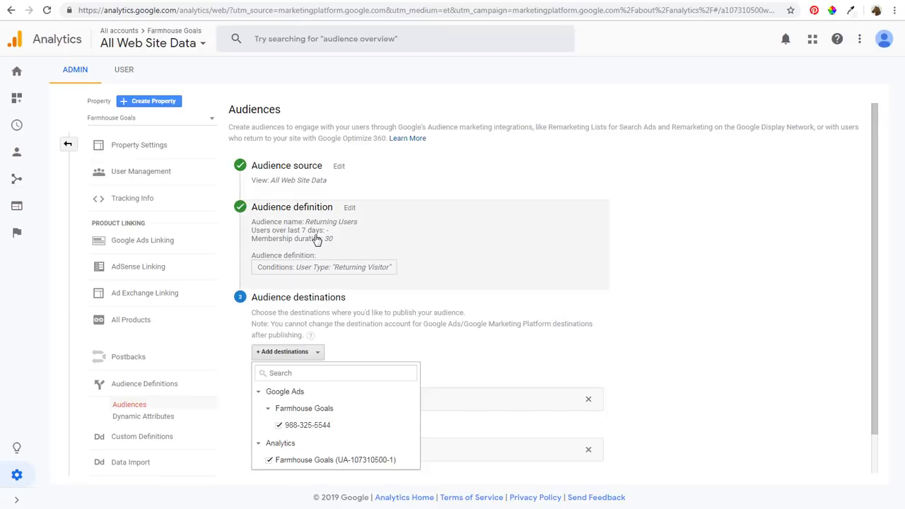
click(347, 304)
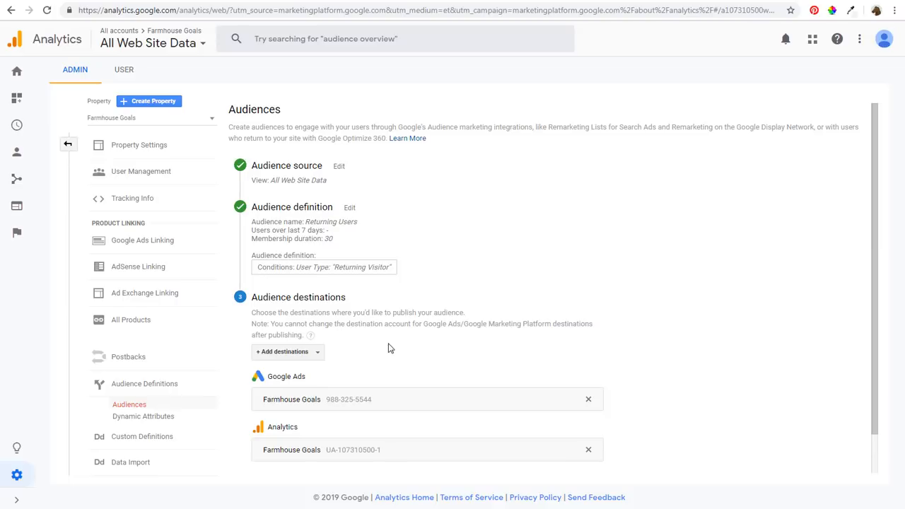
scroll(332, 395, down, 1)
click(275, 454)
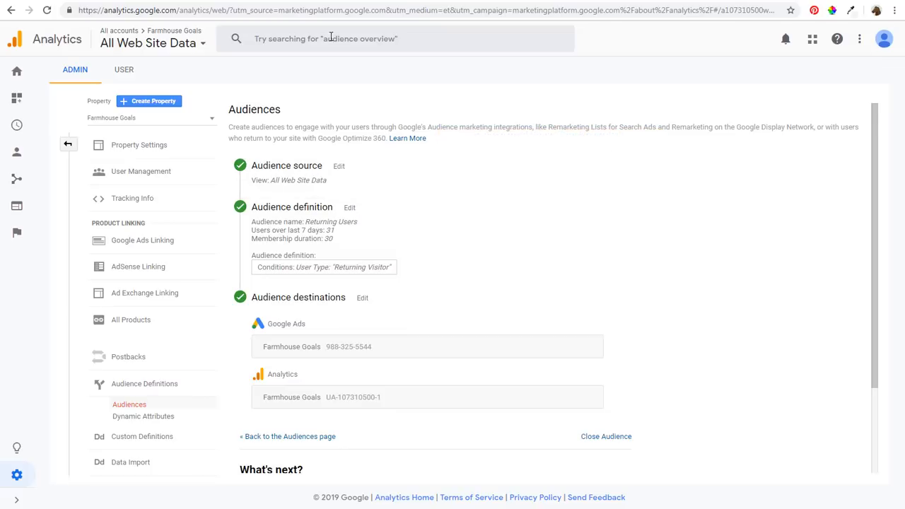
- Switch to Google Ads and open the audiences of the Farmhouse Goals Search Campaign
click(212, 1)
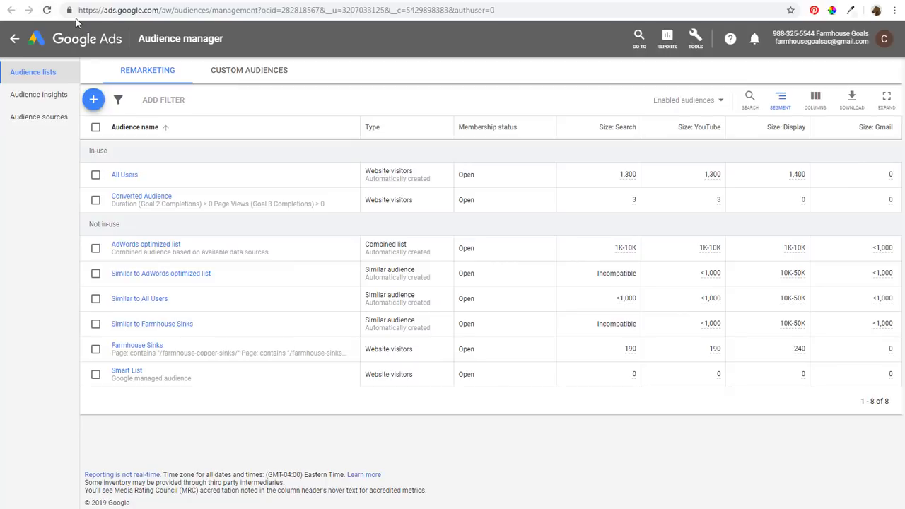
click(96, 0)
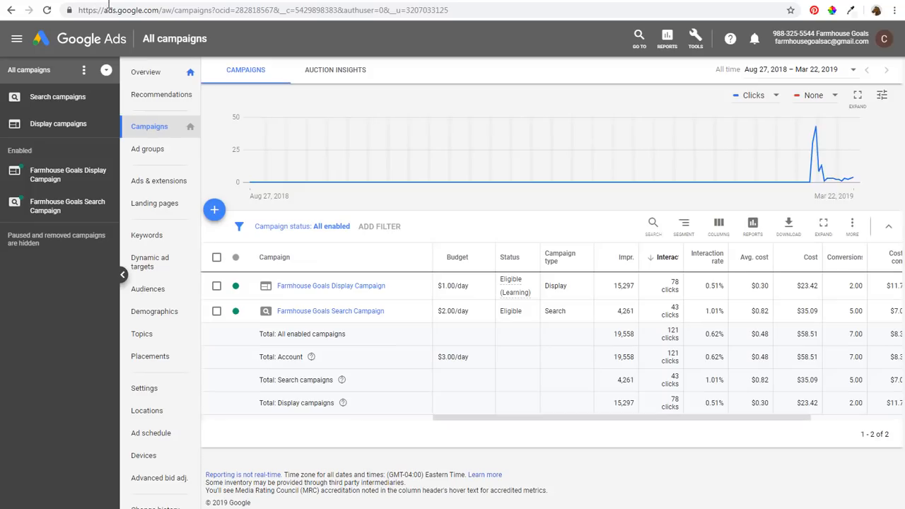
click(315, 311)
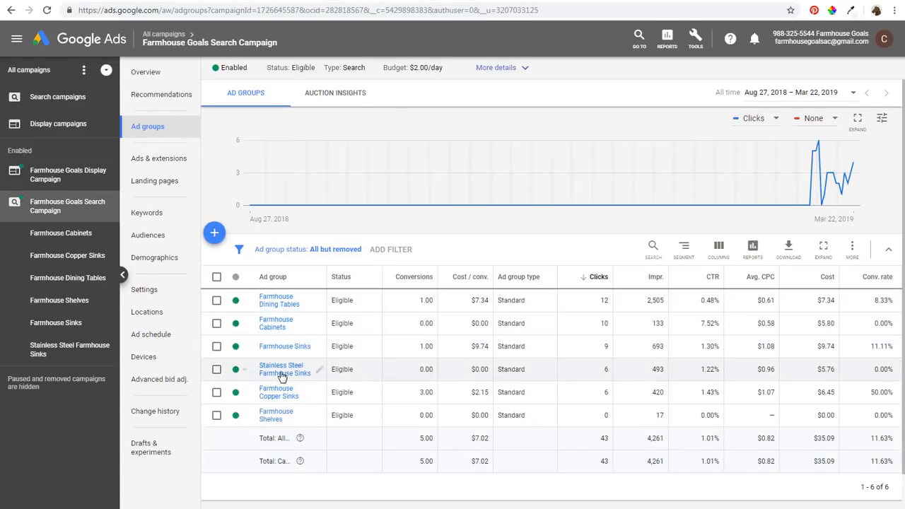
click(155, 239)
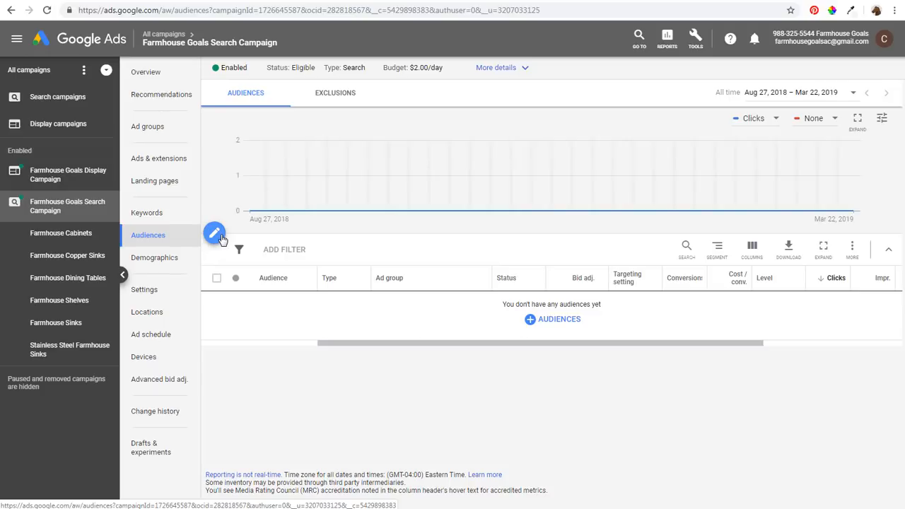
- Add the All Users website visitors audience to the search campaign with the Observation setting
click(219, 238)
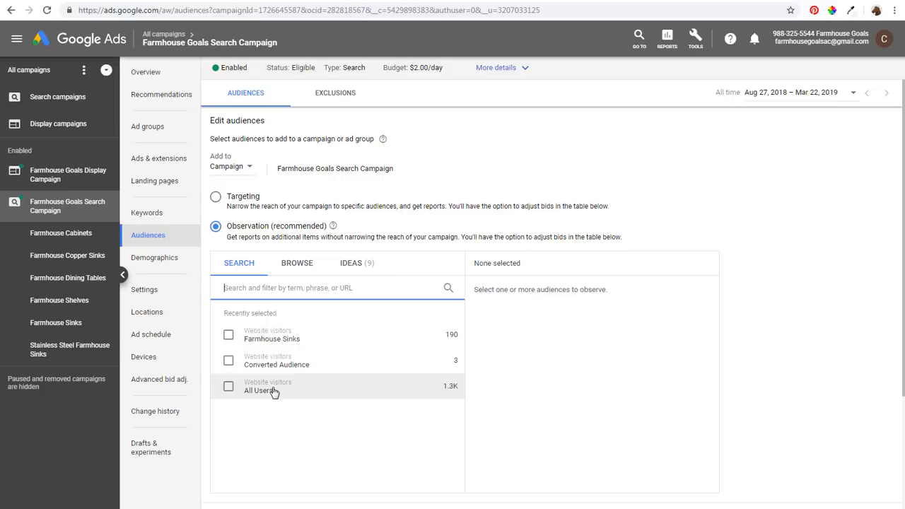
click(228, 389)
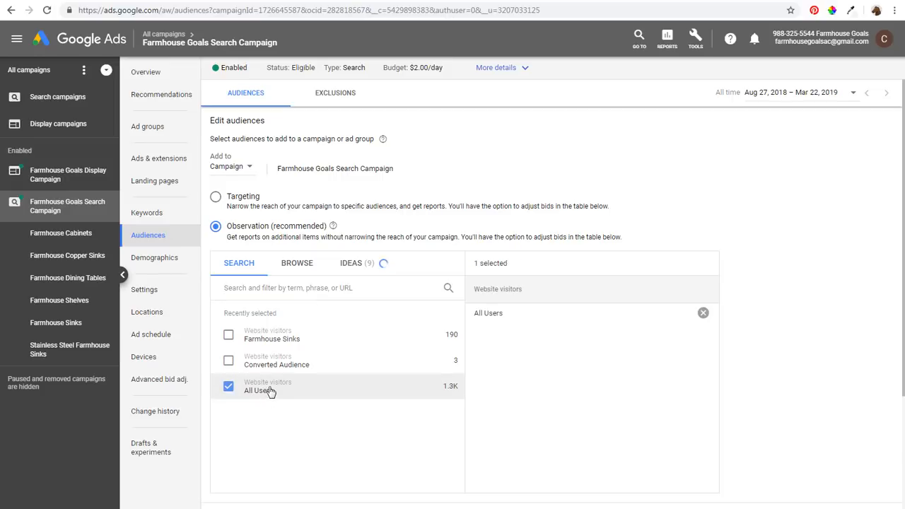
scroll(294, 421, down, 2)
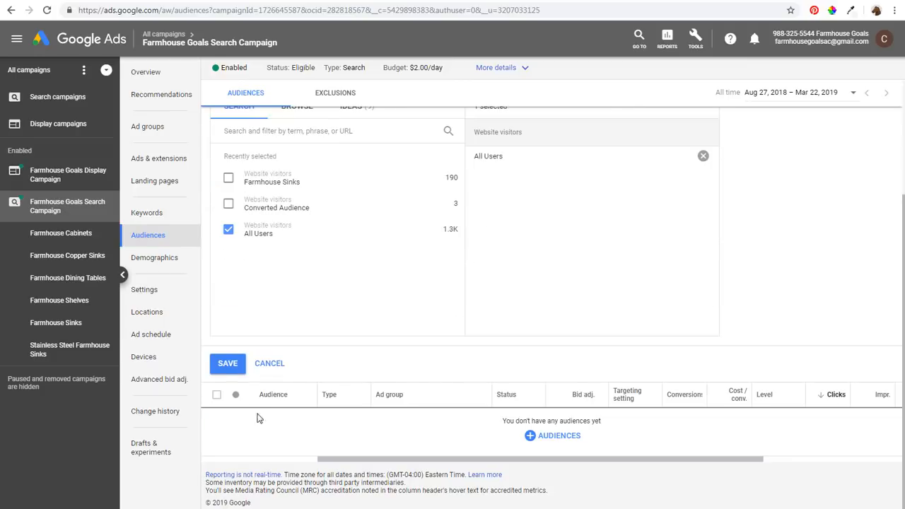
click(227, 364)
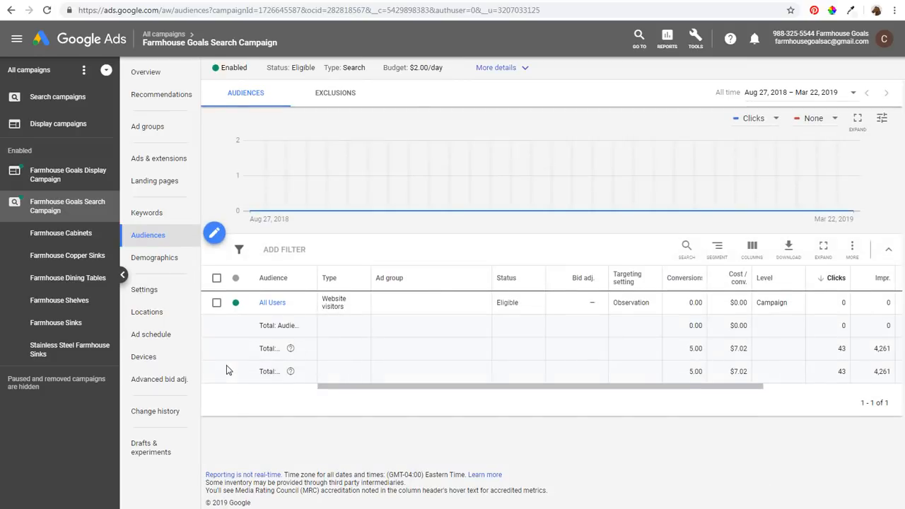
- Set the All Users audience's bid adjustment to a 10% increase
mouse_move(584, 282)
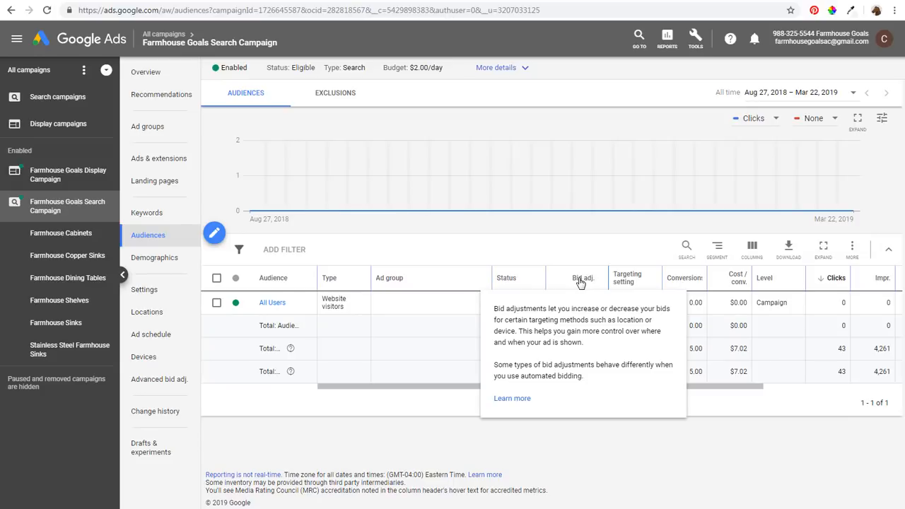
click(595, 302)
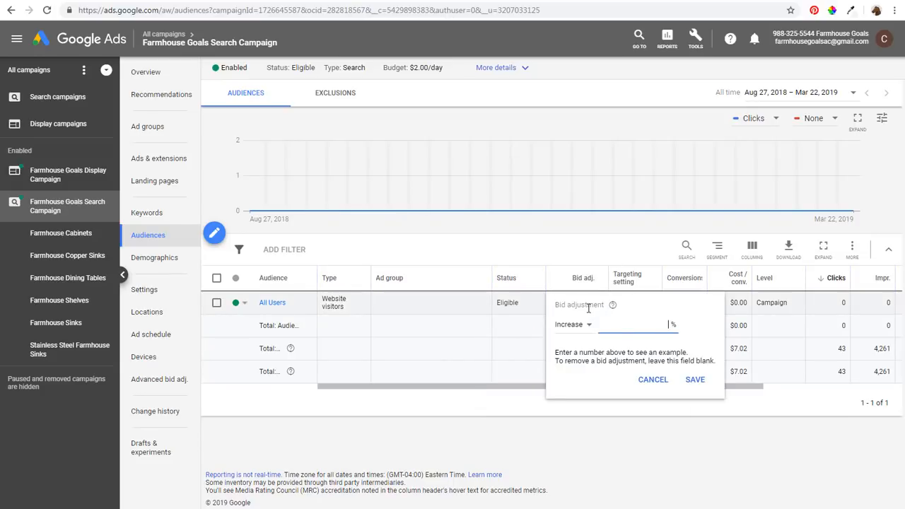
text(10)
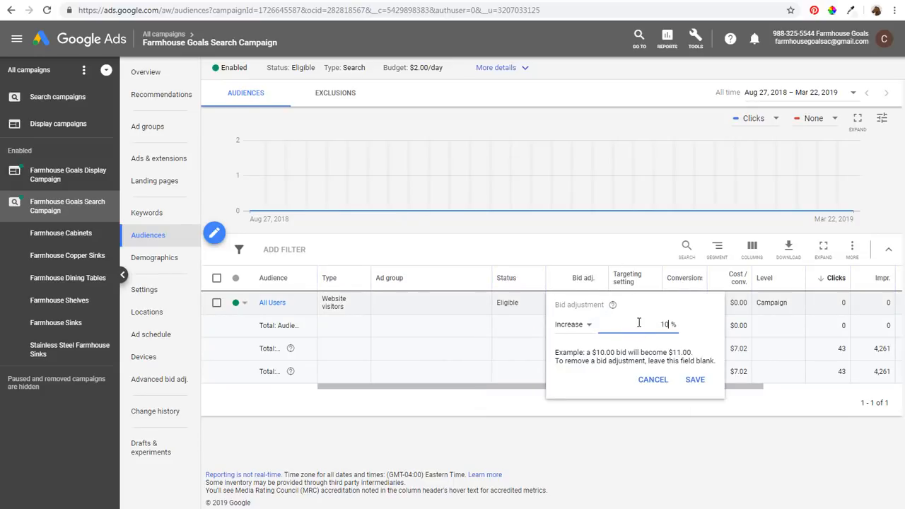
click(702, 386)
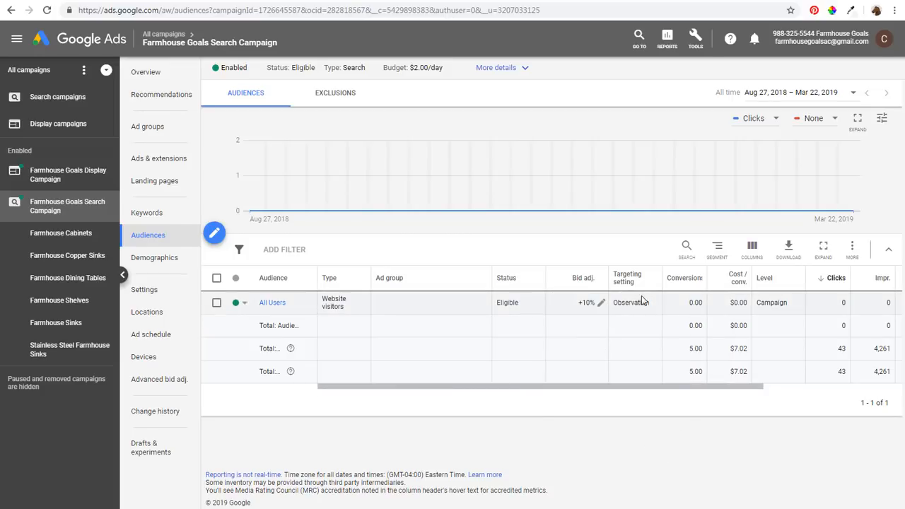
- Examine the All Users audience's targeting setting, performance columns and bid adjustment options without saving any change
mouse_move(629, 277)
click(601, 302)
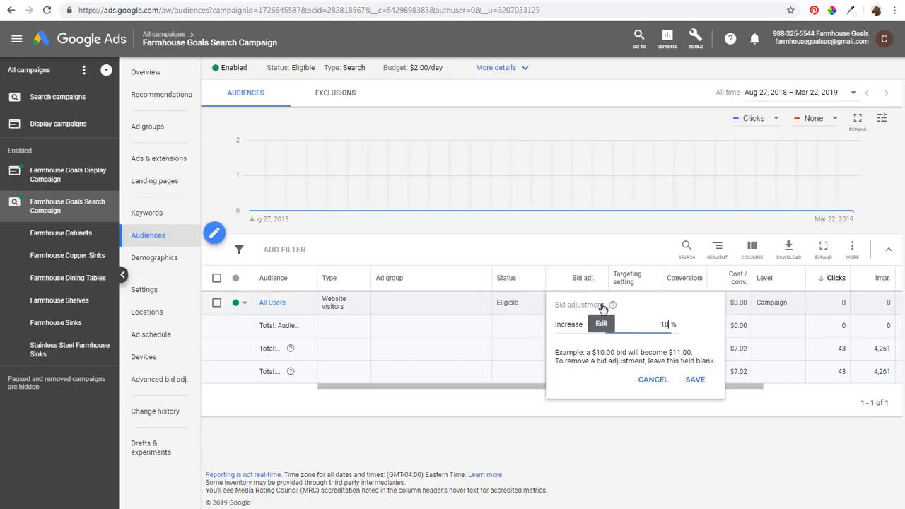
click(651, 379)
drag(626, 387, 766, 389)
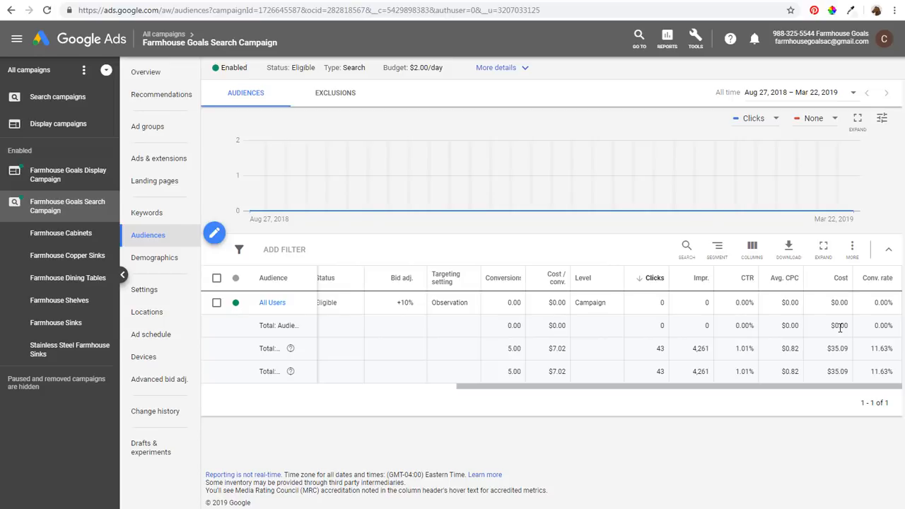
click(421, 303)
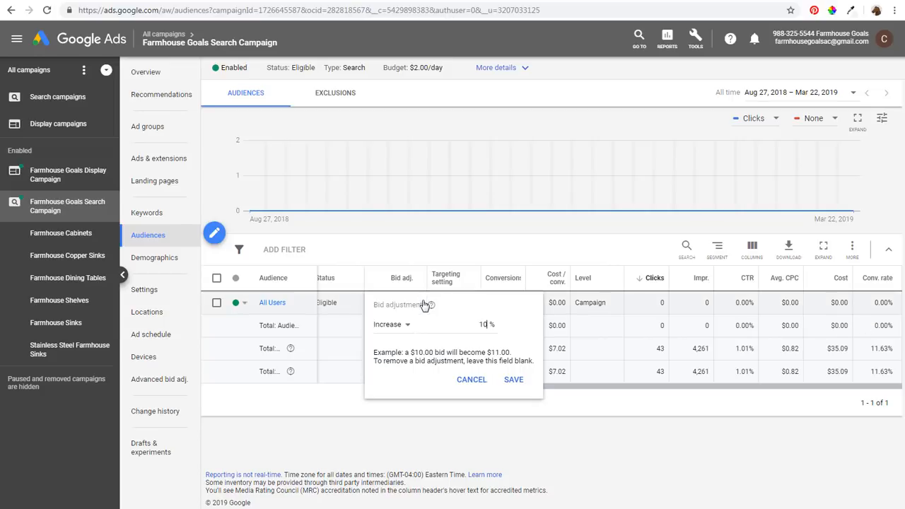
click(406, 326)
click(402, 354)
click(479, 381)
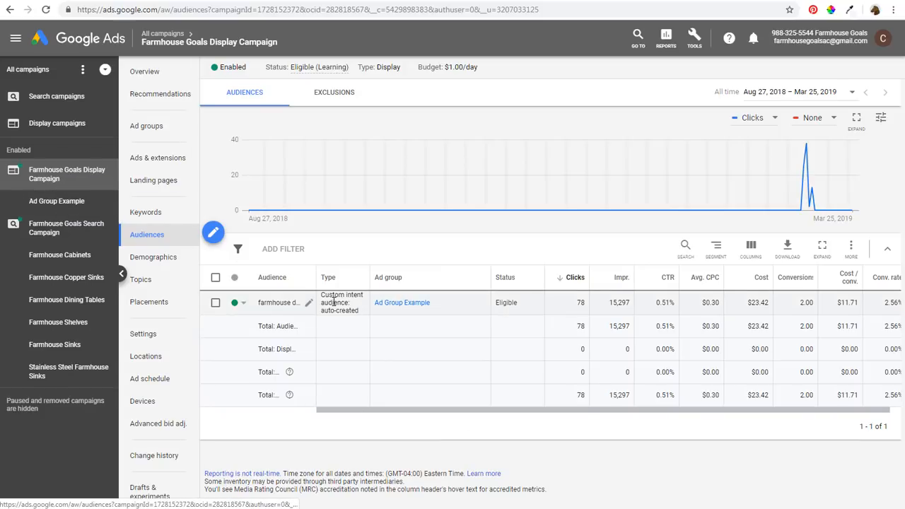
- Exclude the Converted Audience website visitors from the Farmhouse Goals Display Campaign
click(334, 95)
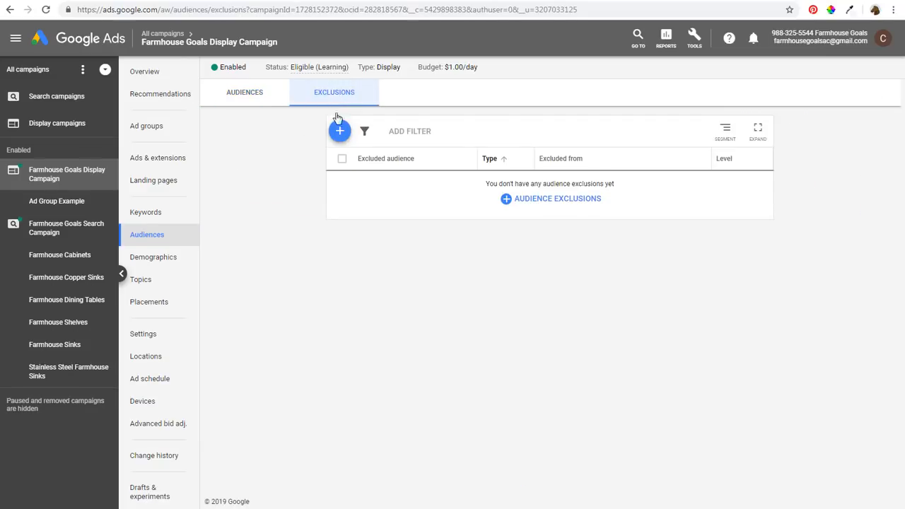
click(542, 200)
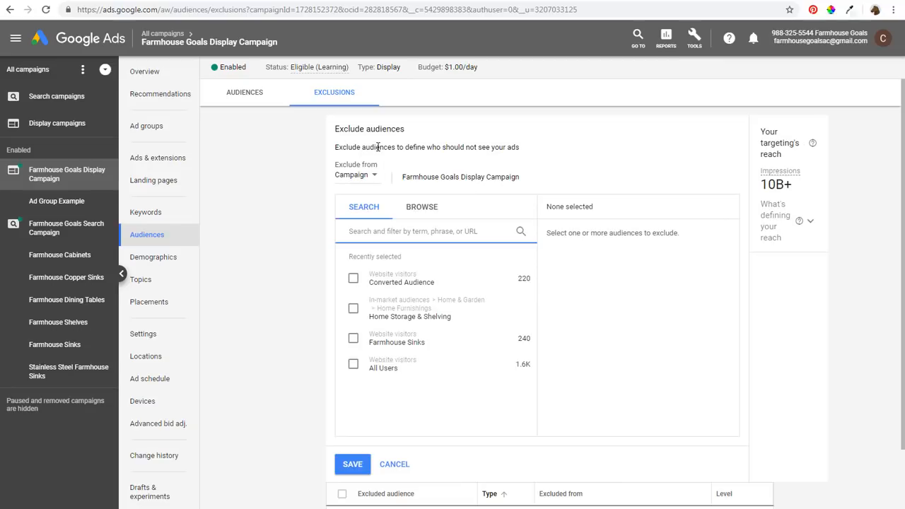
click(417, 206)
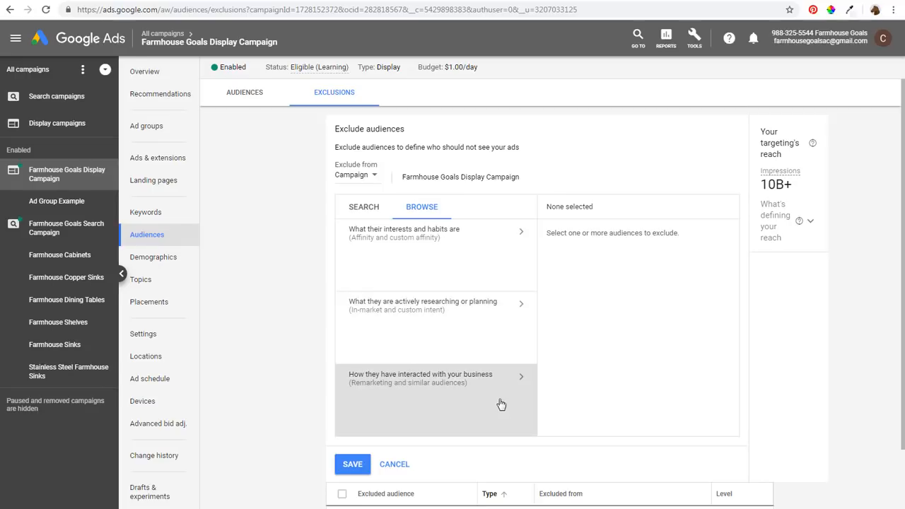
click(446, 400)
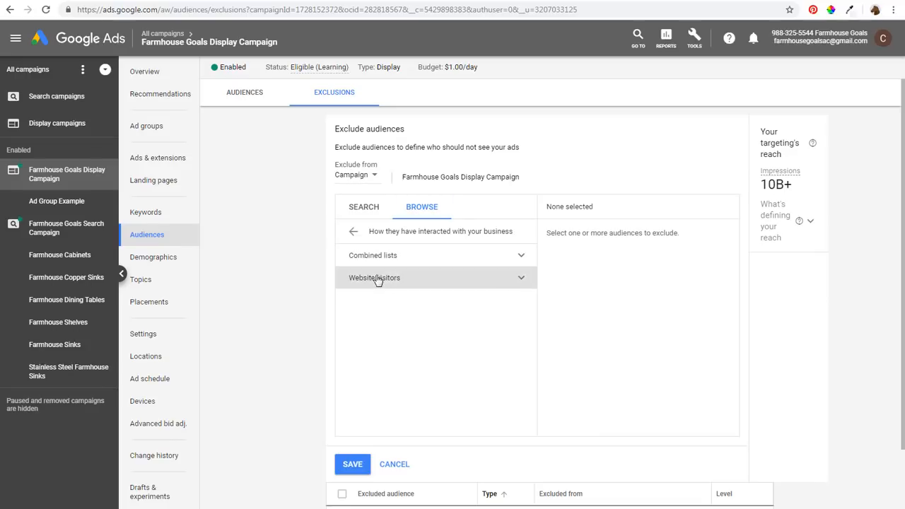
click(463, 282)
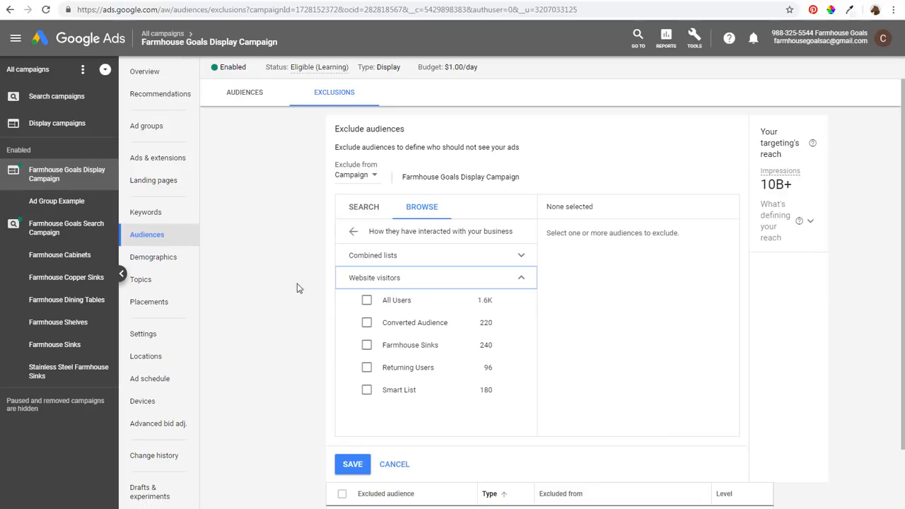
click(366, 300)
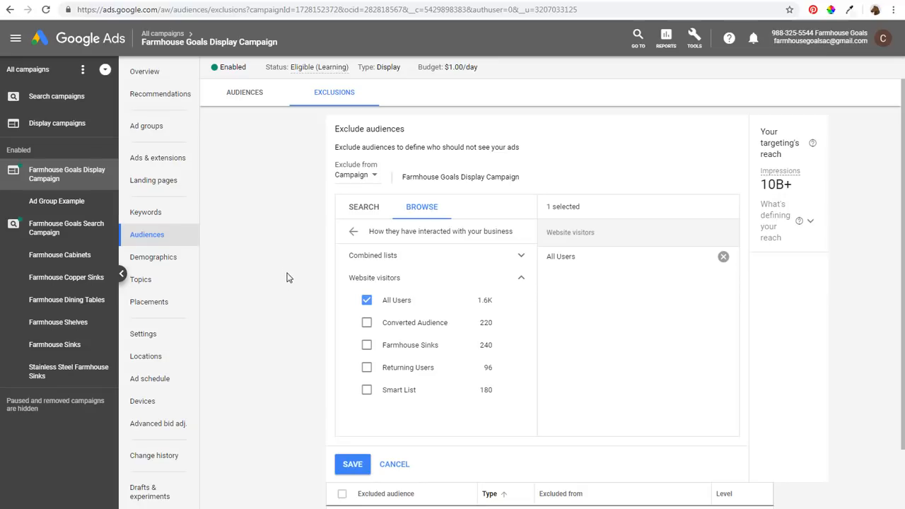
click(366, 324)
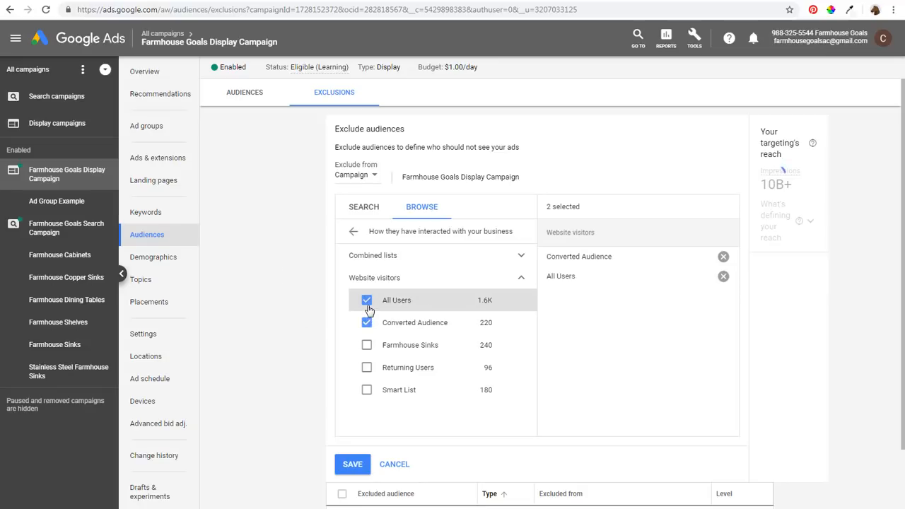
click(366, 300)
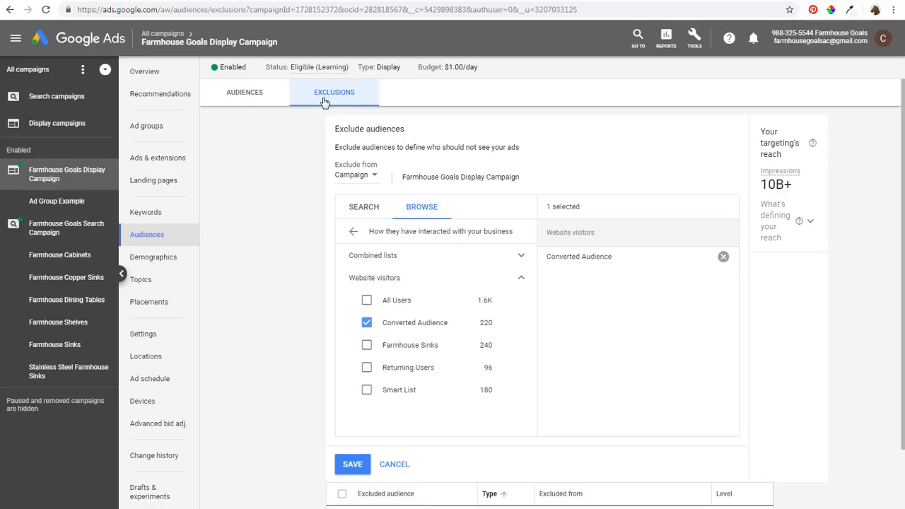
click(352, 464)
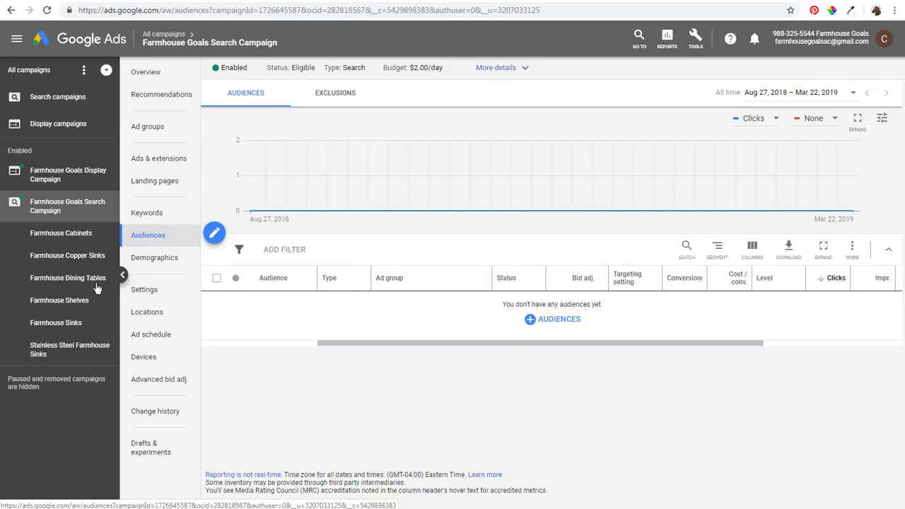
- Add the Farmhouse Sinks website visitors audience to the Farmhouse Copper Sinks ad group with the Observation setting
click(66, 258)
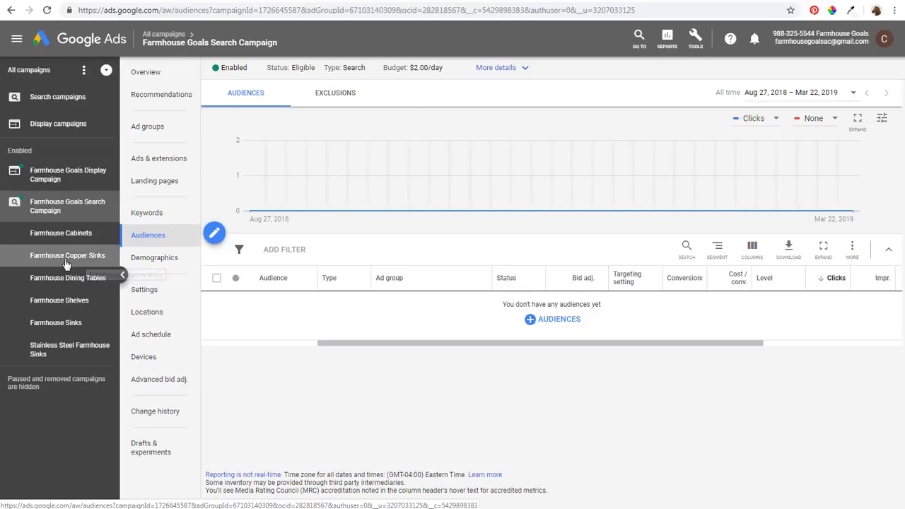
click(215, 233)
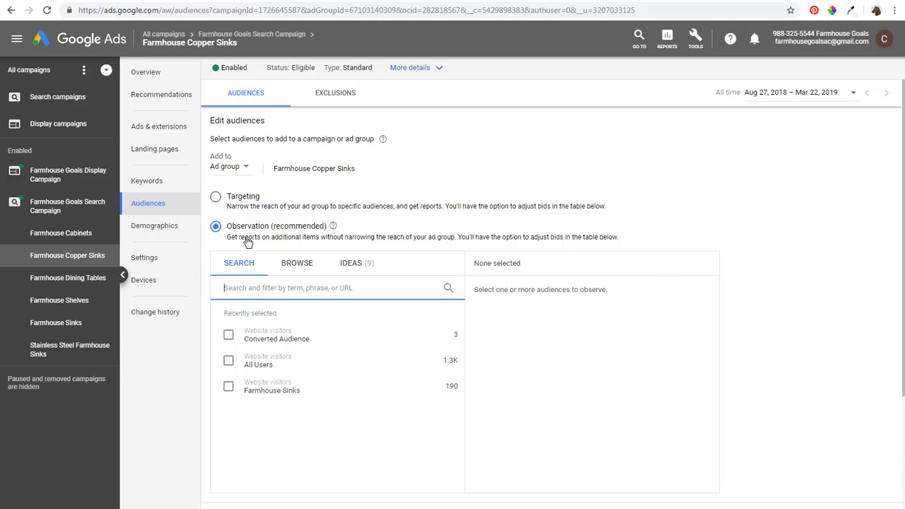
click(229, 387)
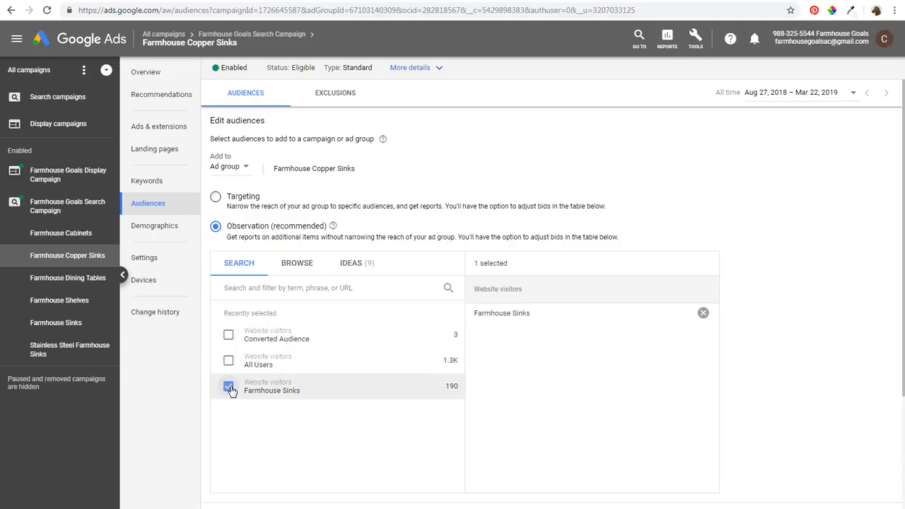
scroll(595, 364, down, 3)
click(233, 367)
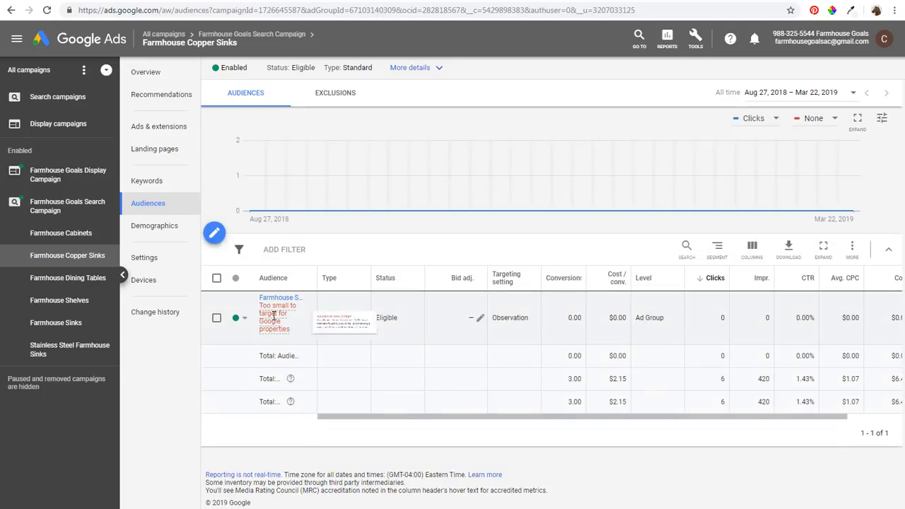
mouse_move(273, 318)
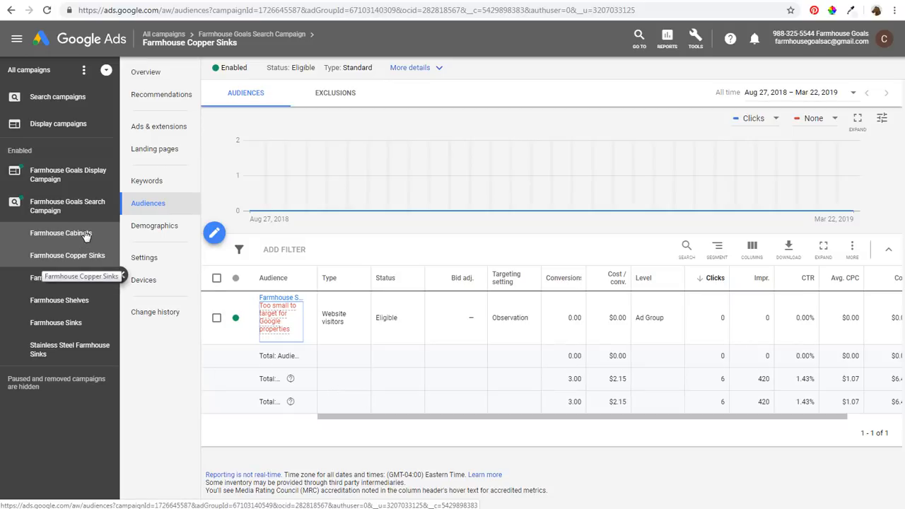
- Set the Farmhouse Sinks audience's bid adjustment to a 25% increase in the Farmhouse Copper Sinks ad group
click(479, 319)
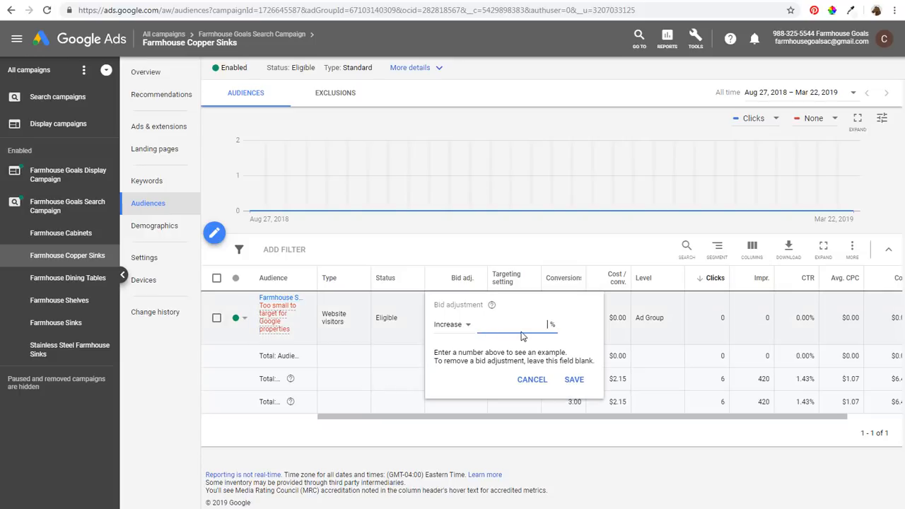
text(25)
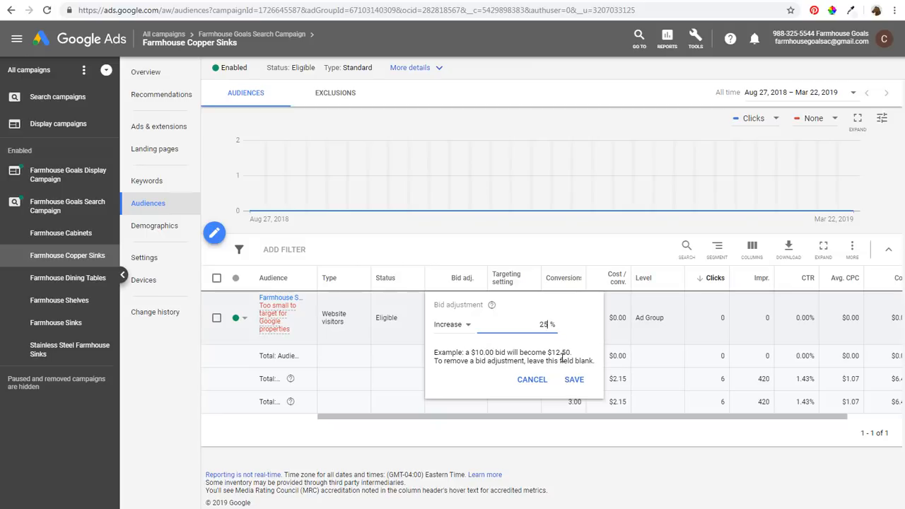
click(573, 379)
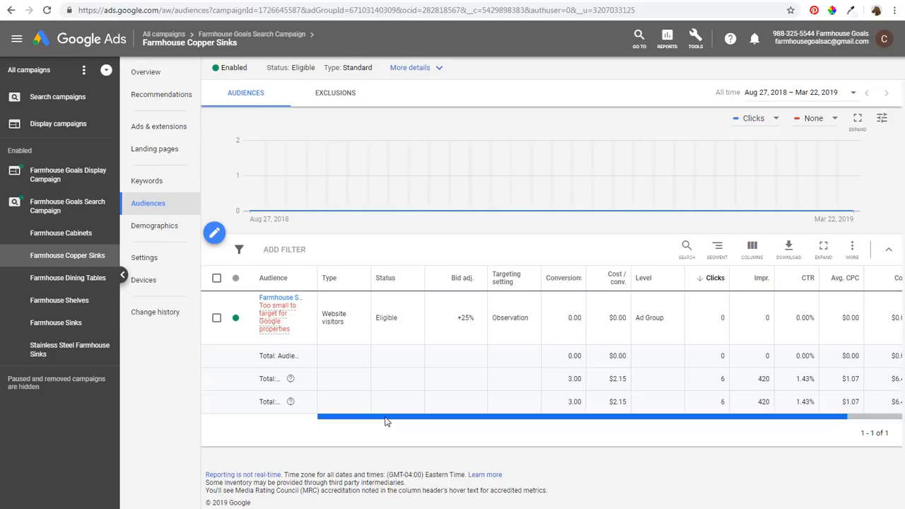
drag(385, 422, 426, 422)
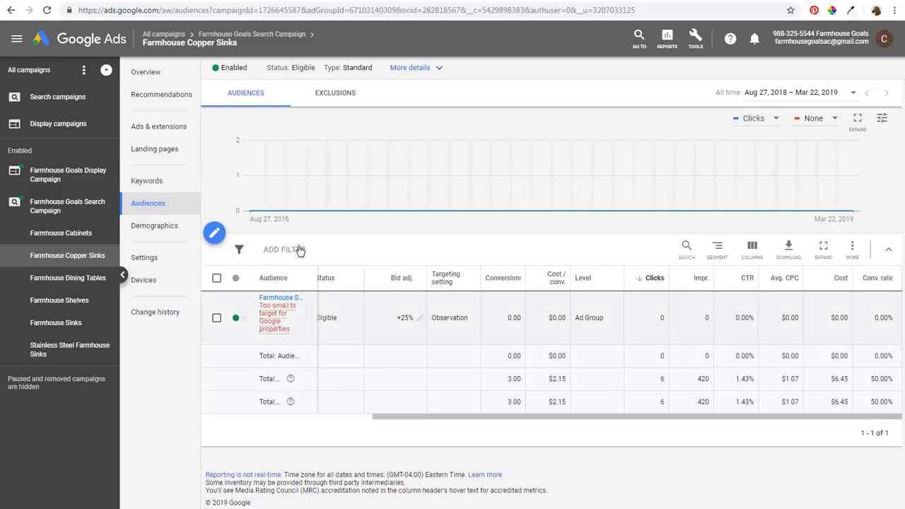
- Switch to the Audience manager's custom audiences and start a new custom affinity audience
click(197, 2)
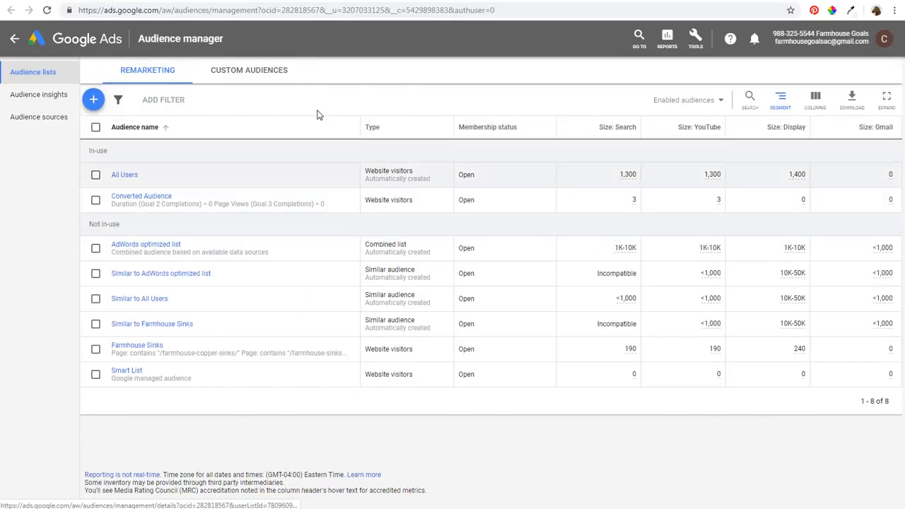
click(259, 76)
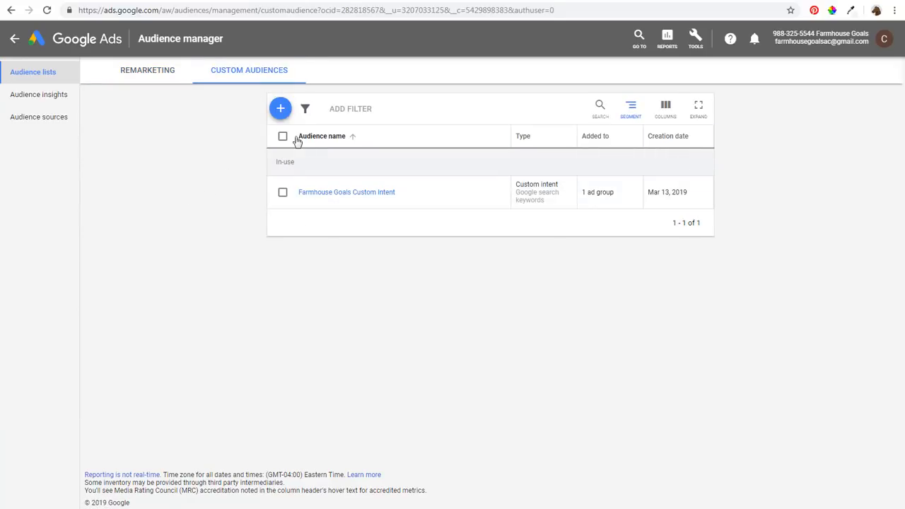
click(279, 107)
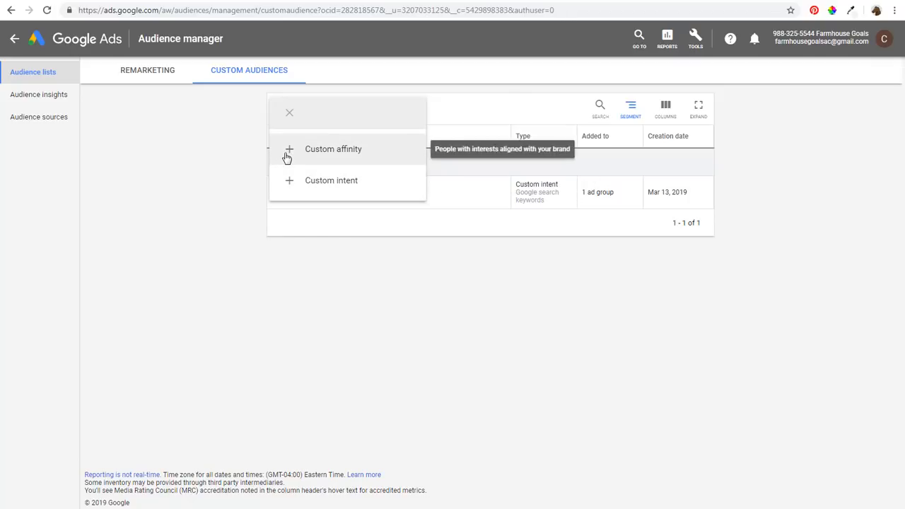
click(287, 156)
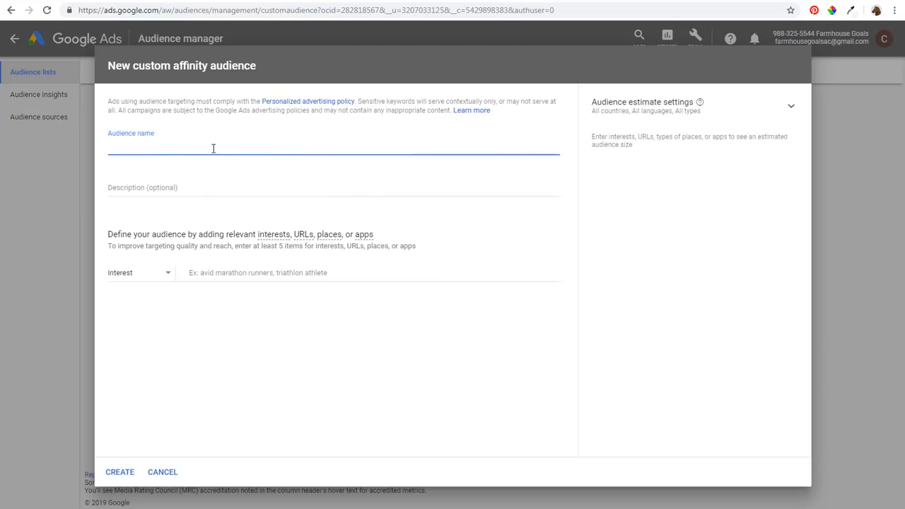
- Add PPC Advertising as an interest in the new custom affinity audience
click(162, 273)
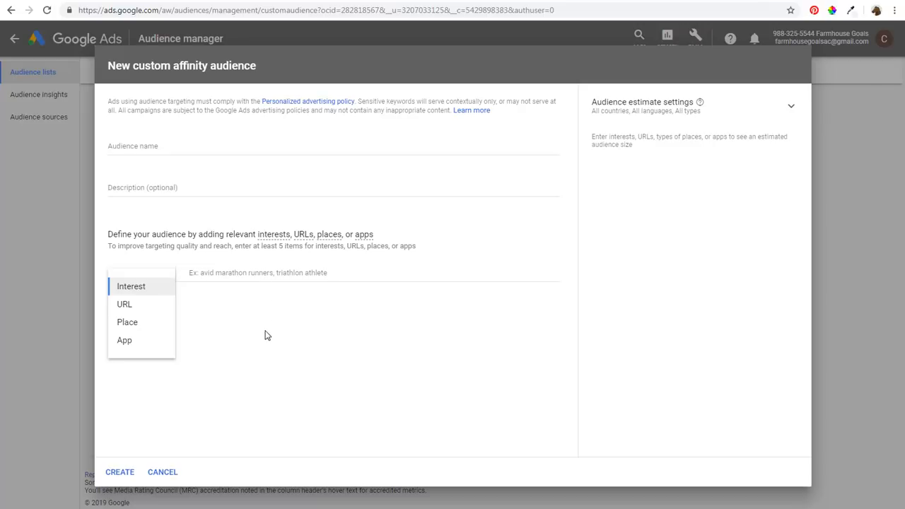
click(267, 274)
text(PPC Adv)
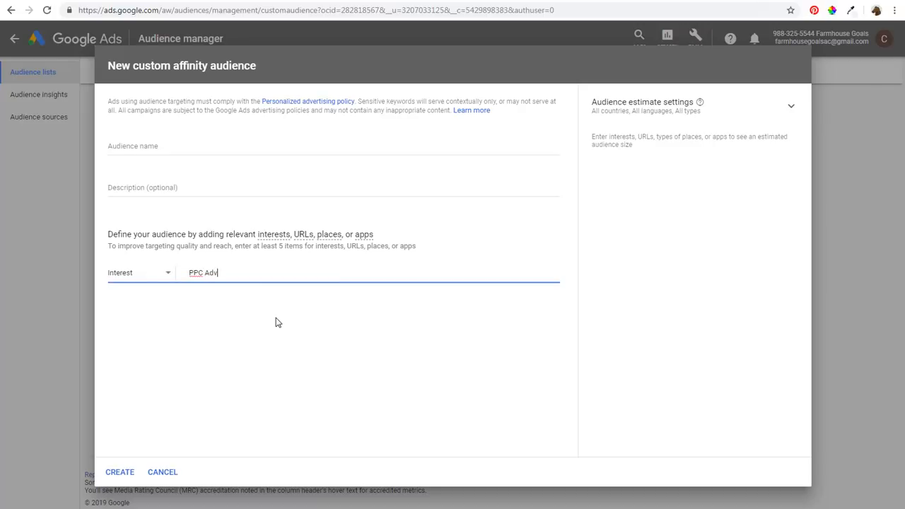
text(ertising)
key(Return)
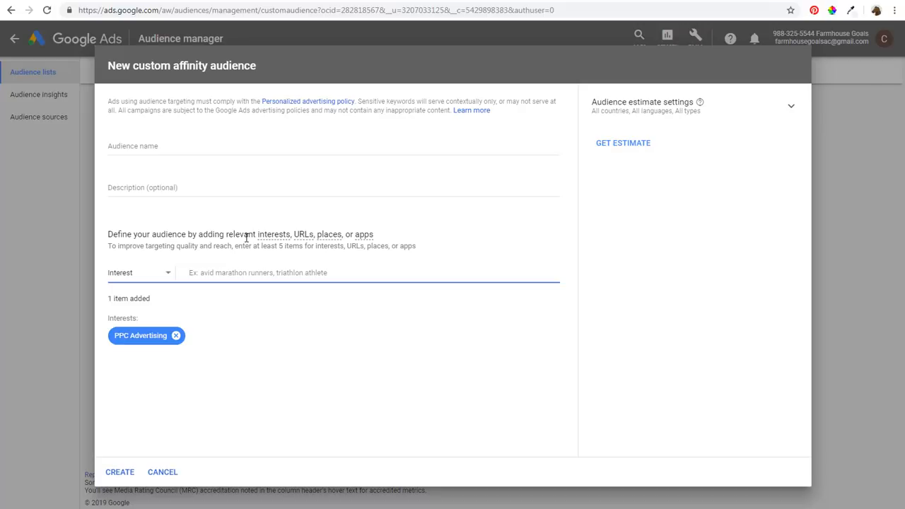
- Add the URLs SurfsidePPC.com and Searchengineland.com to the custom affinity audience definition
click(156, 277)
click(139, 303)
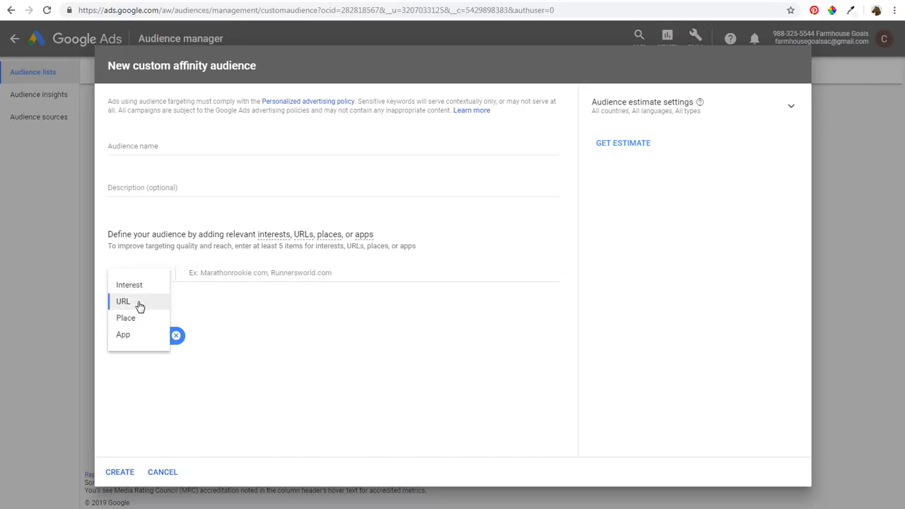
click(236, 272)
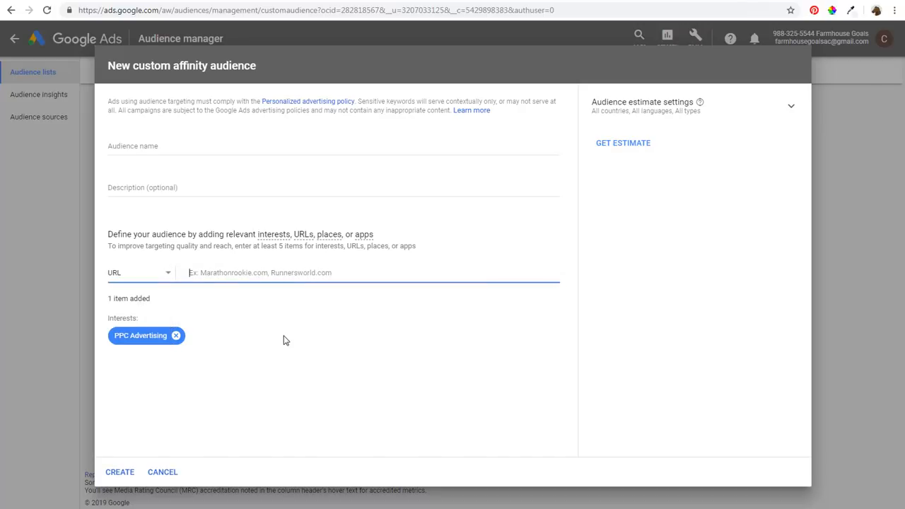
text(SurfsidePPC.com)
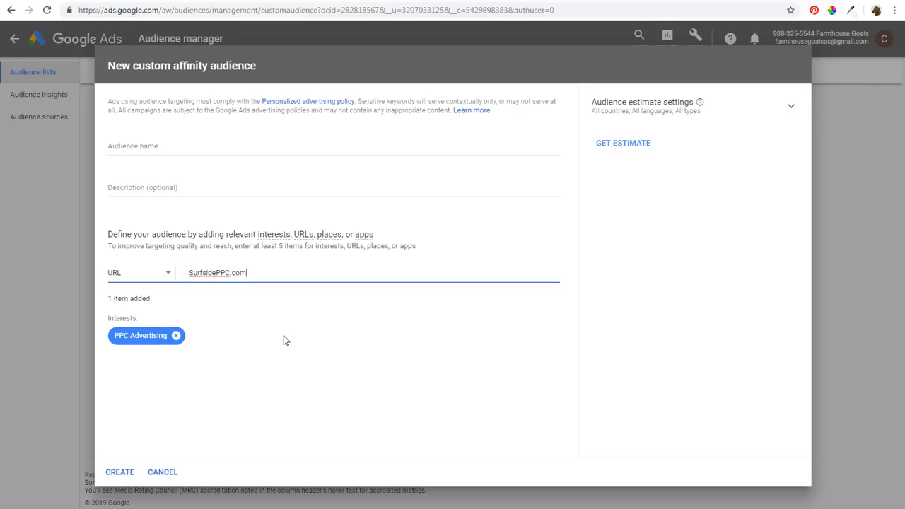
key(Return)
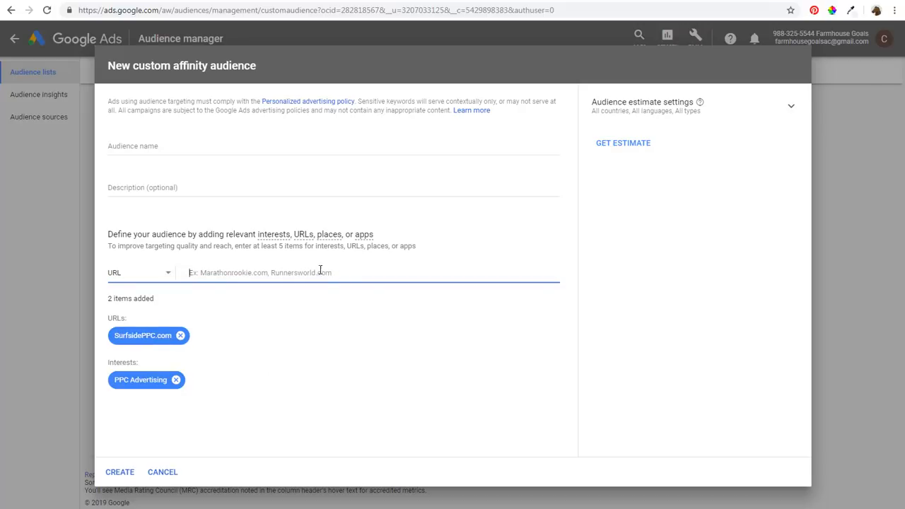
text(Searchengineland.com)
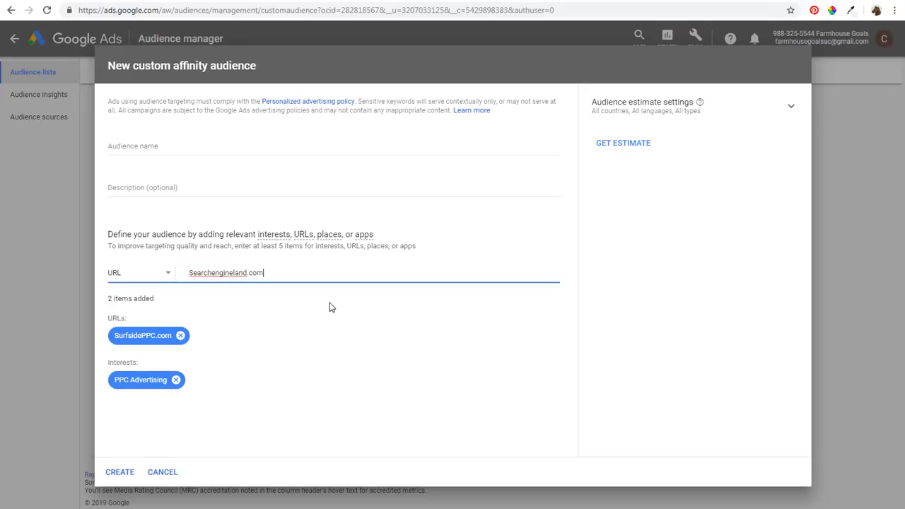
key(Return)
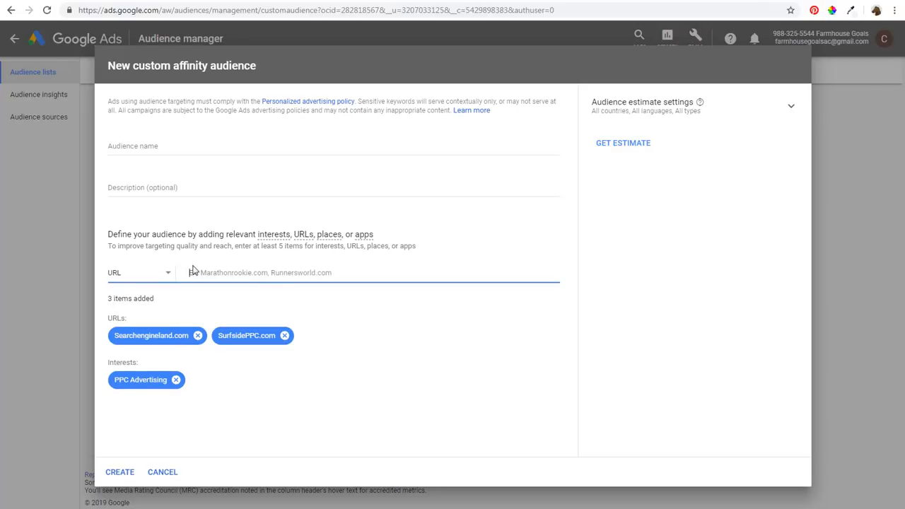
- Change the item type to Place and remove the PPC Advertising interest and both URLs from the custom affinity audience
click(160, 273)
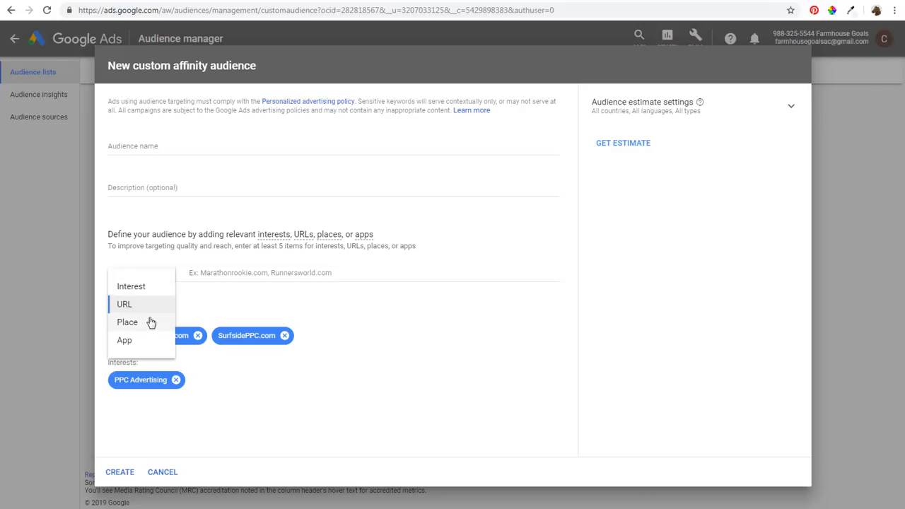
click(151, 320)
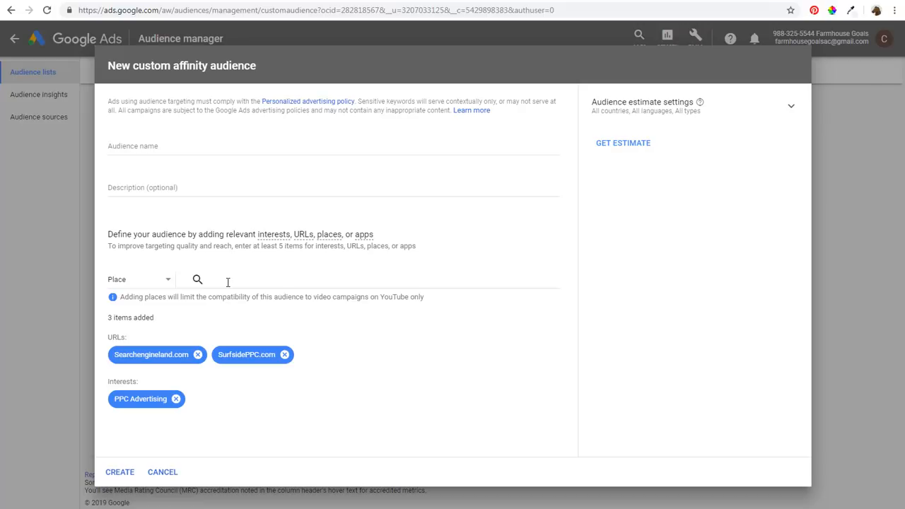
click(175, 399)
click(197, 354)
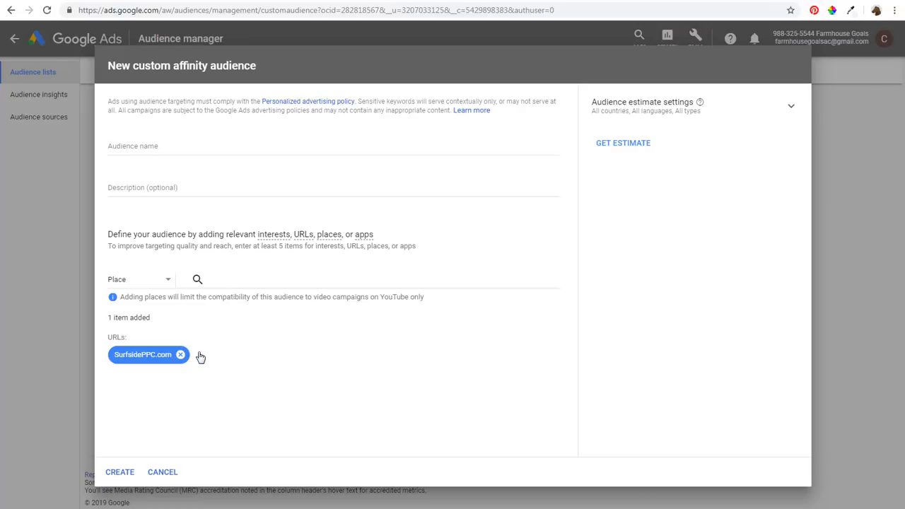
click(180, 355)
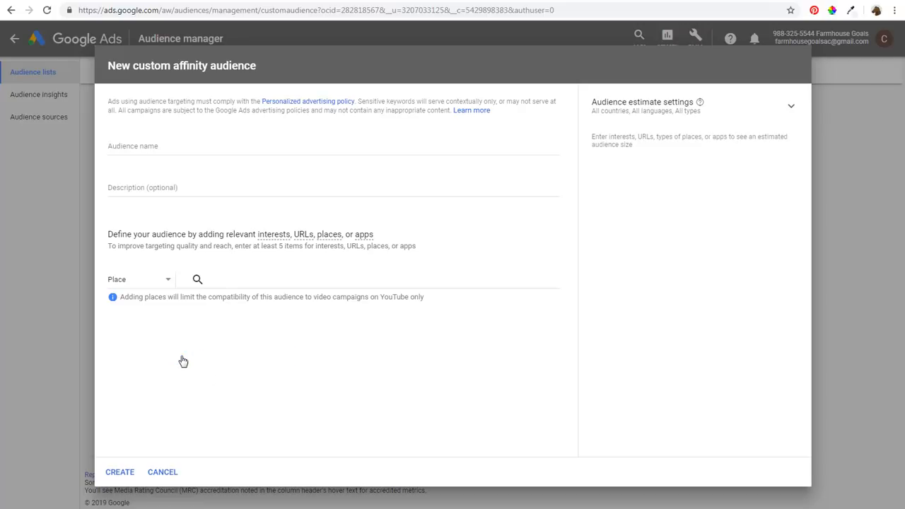
- Add Golf Courses, Country Clubs and Resorts as places in the new custom affinity audience
click(232, 280)
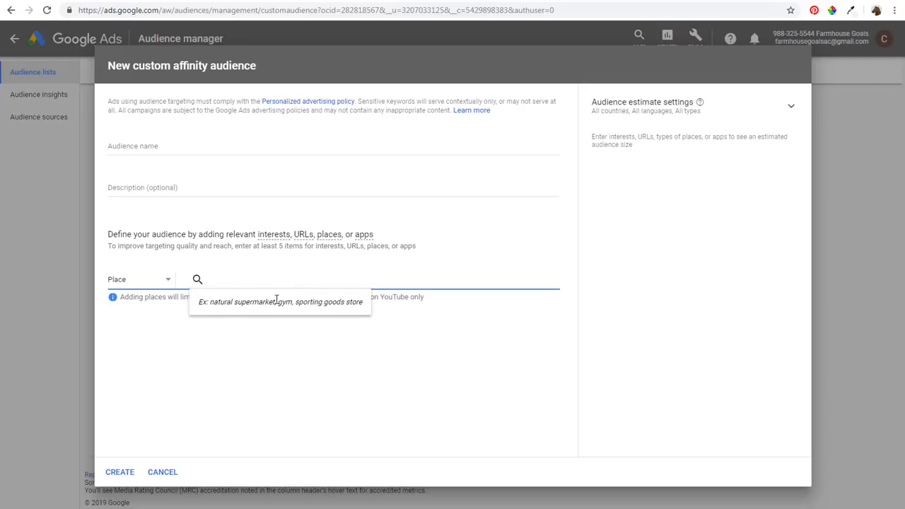
text(golf)
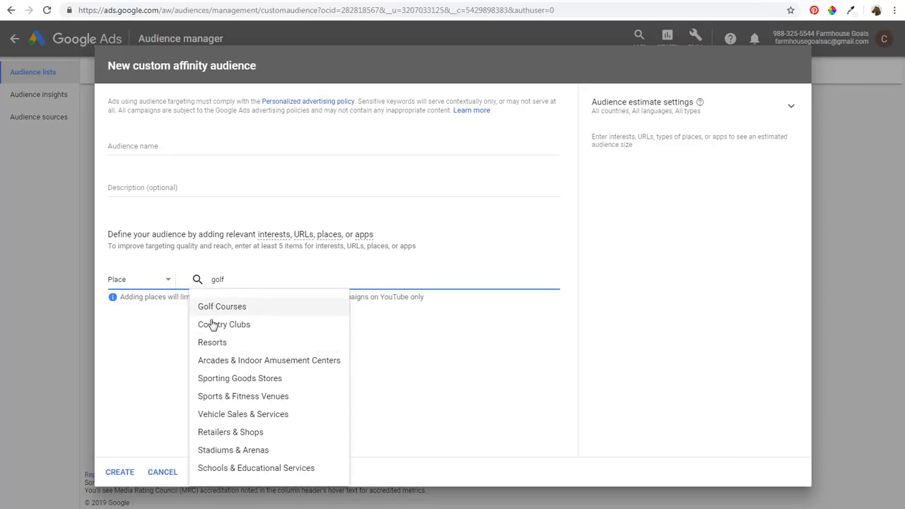
click(217, 315)
click(258, 280)
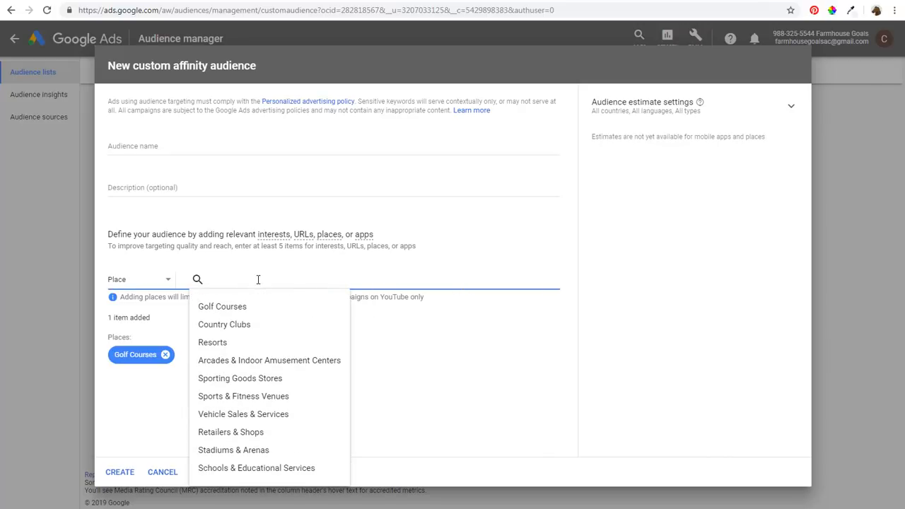
click(242, 324)
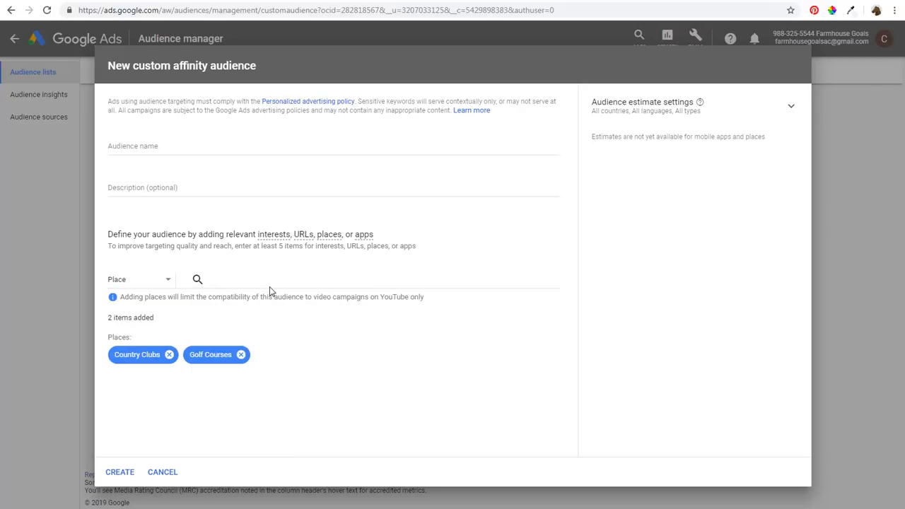
click(270, 279)
click(212, 342)
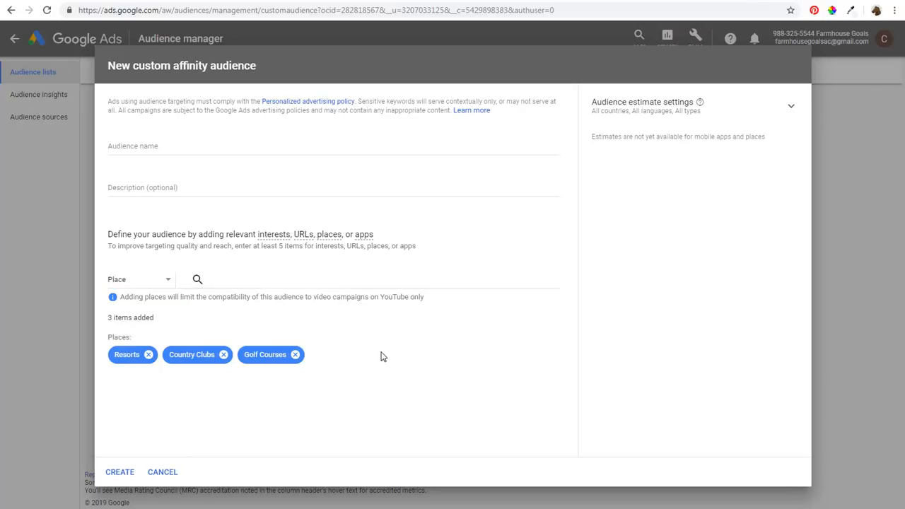
- Add the apps Golf Rival, GolfLogix GPS + Putt Line and Hole19 to the custom affinity audience, and discard the audience without creating it
click(147, 281)
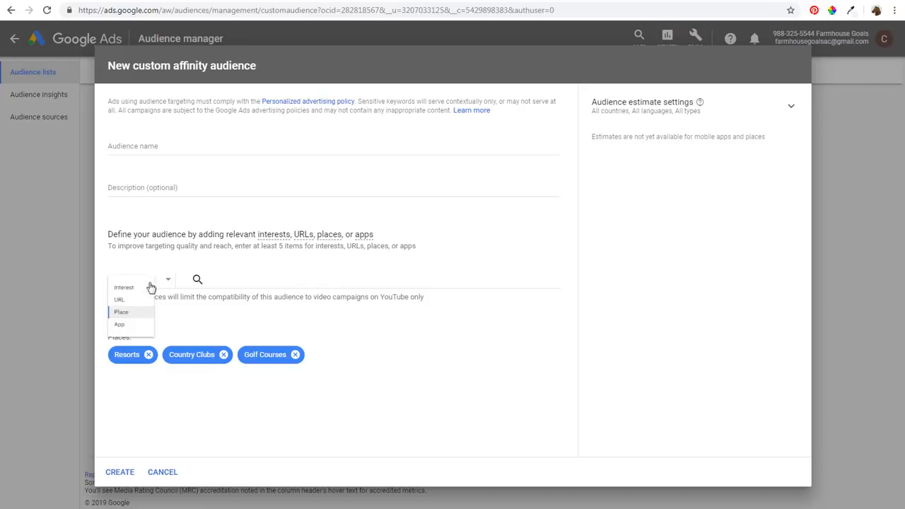
click(141, 353)
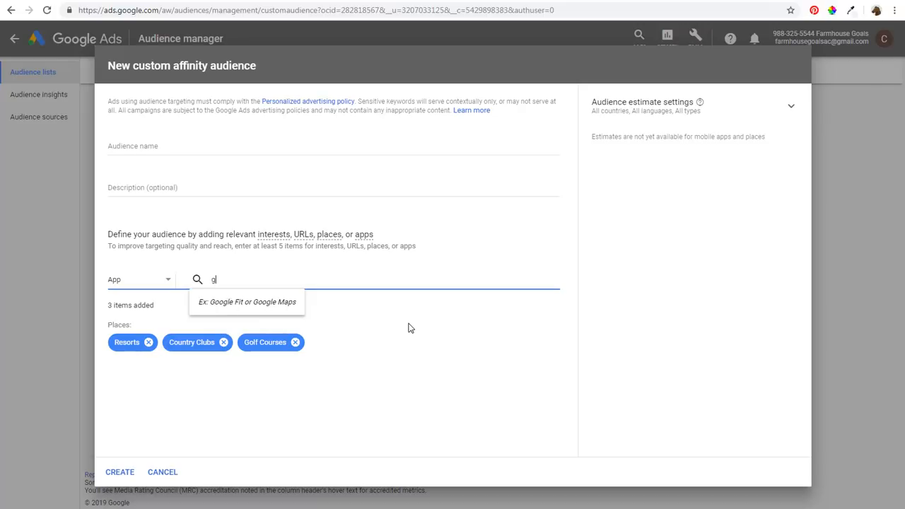
text(golf)
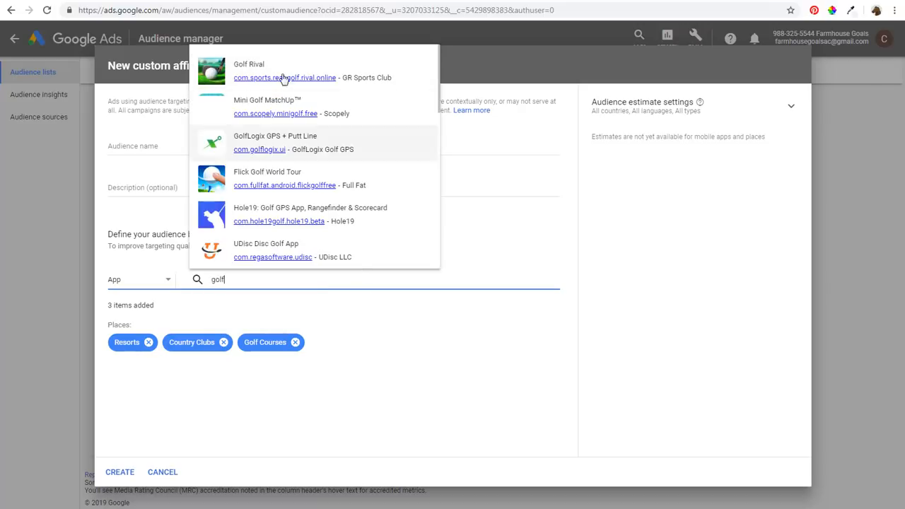
click(286, 71)
click(239, 279)
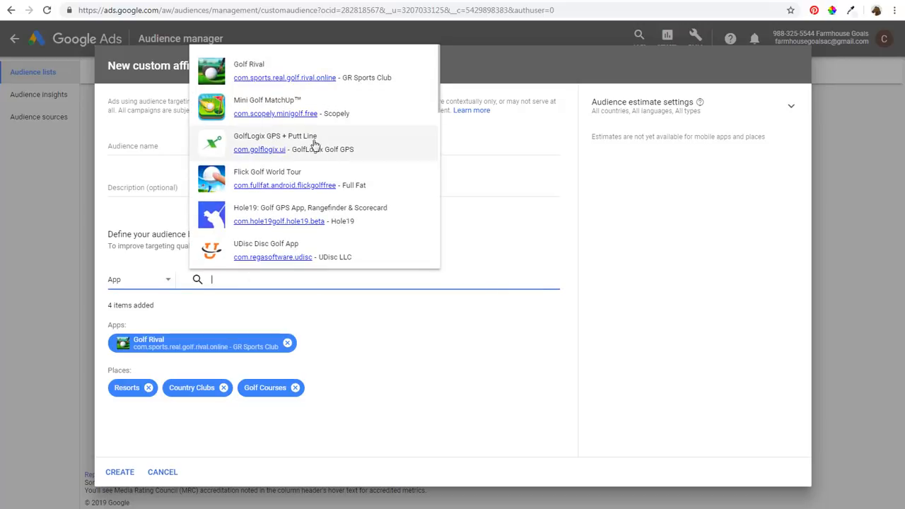
click(339, 146)
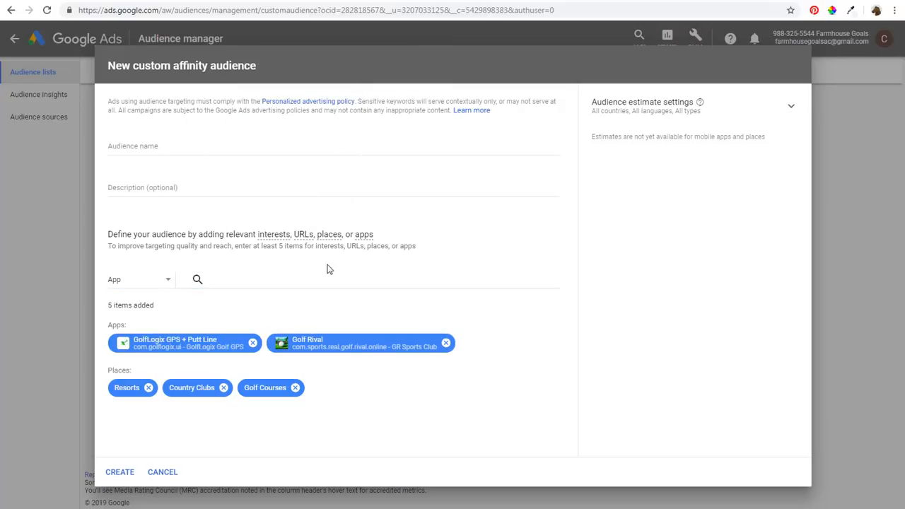
click(296, 280)
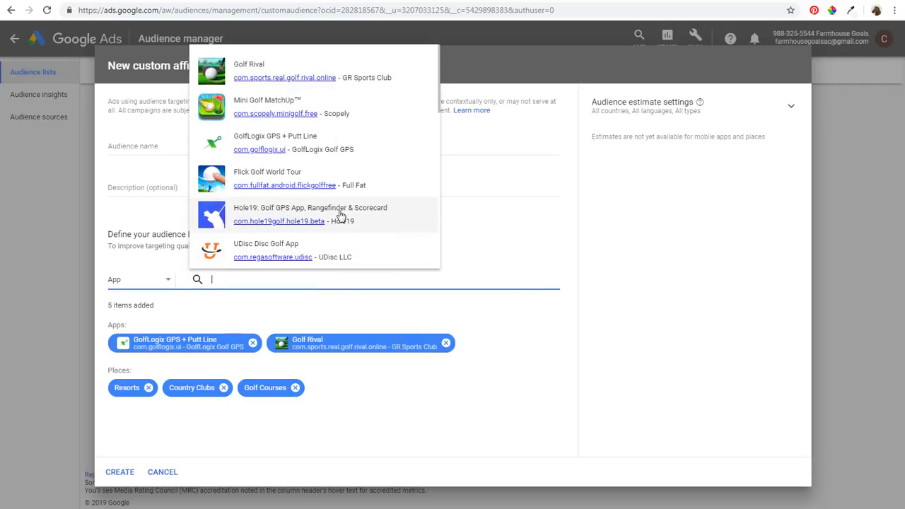
click(373, 218)
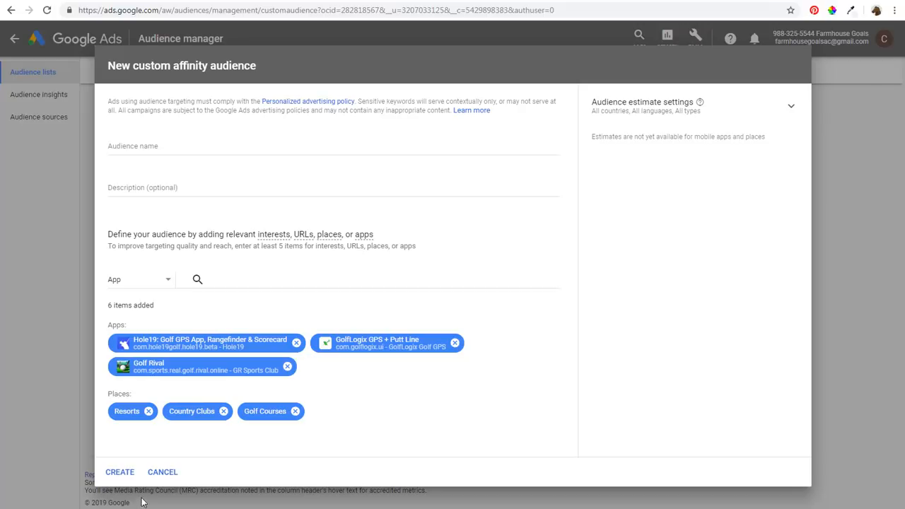
click(167, 479)
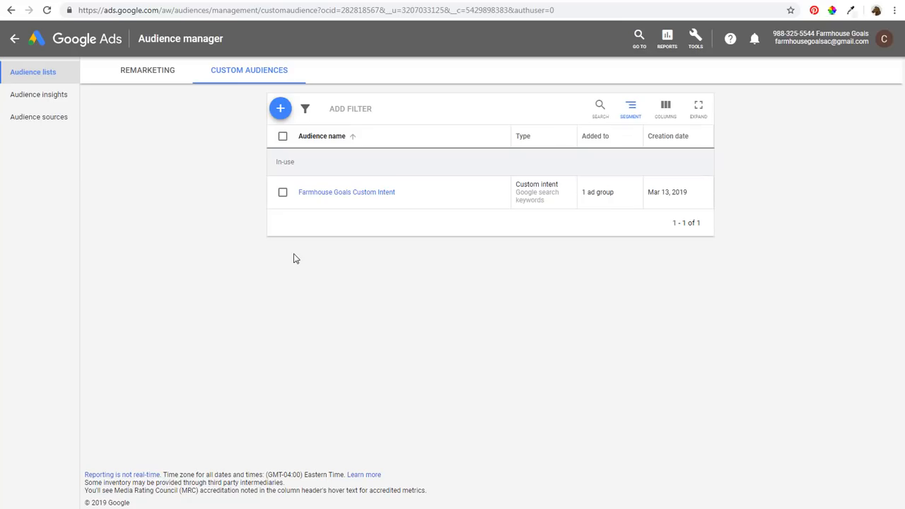
- Start a new custom intent audience based on Google search terms, and cancel it without entering any terms
click(280, 107)
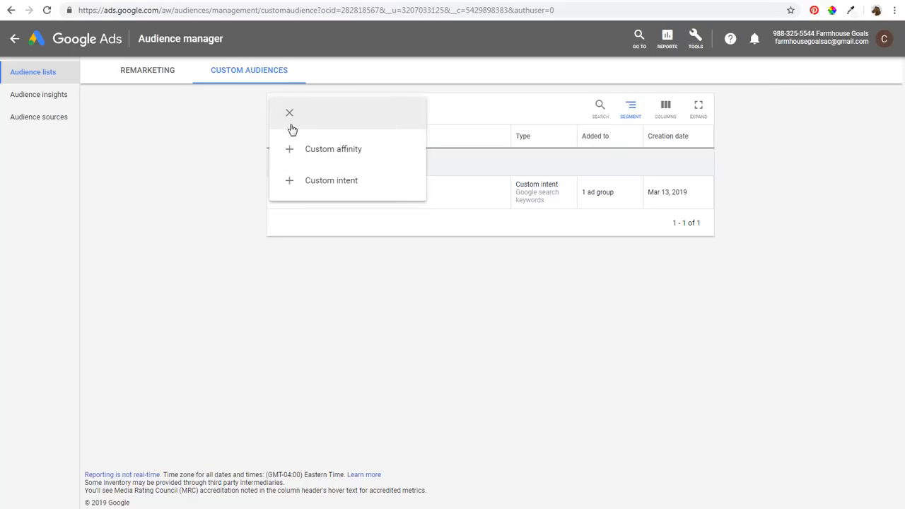
click(288, 184)
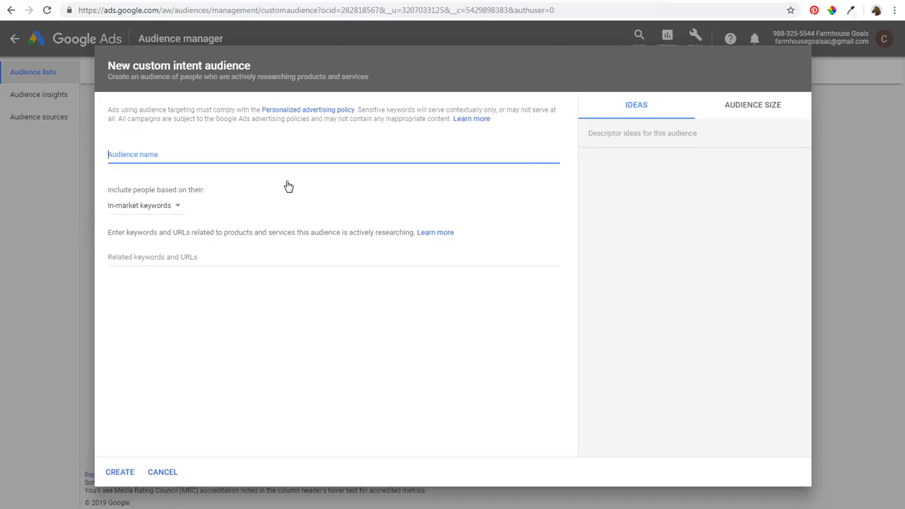
click(152, 208)
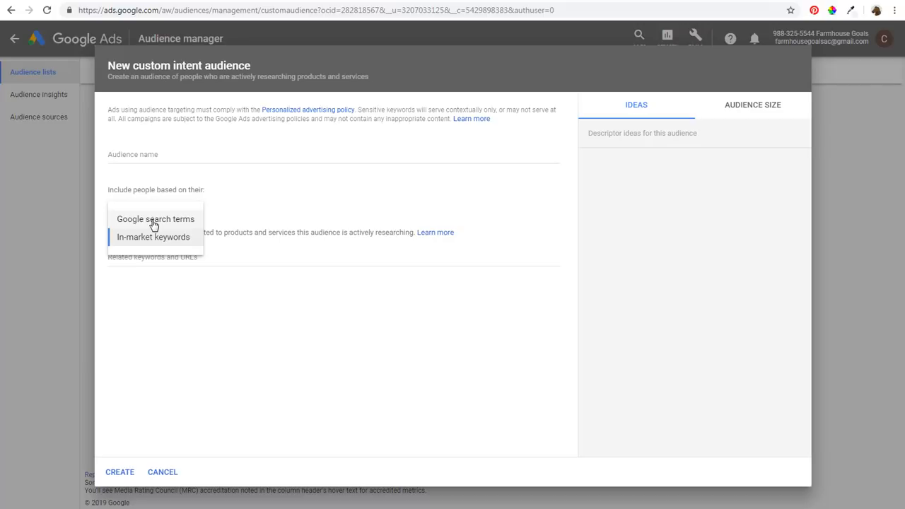
click(154, 224)
click(146, 255)
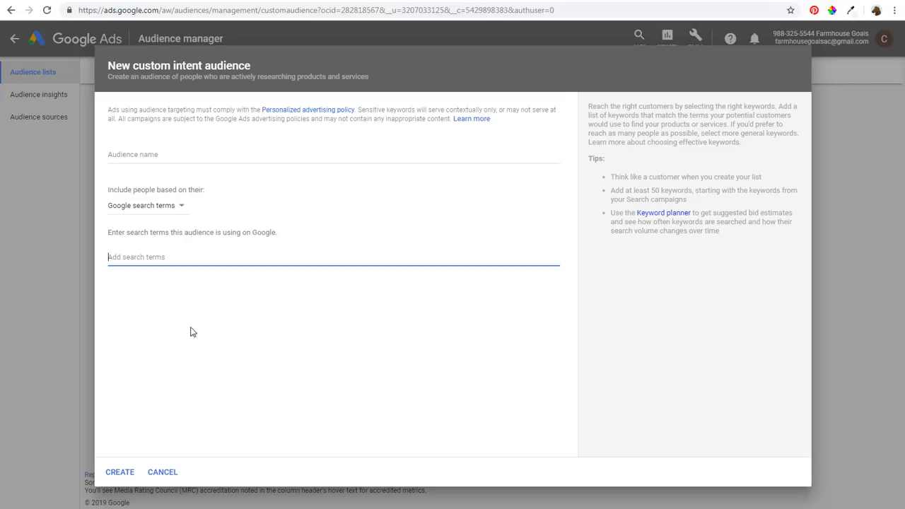
click(166, 471)
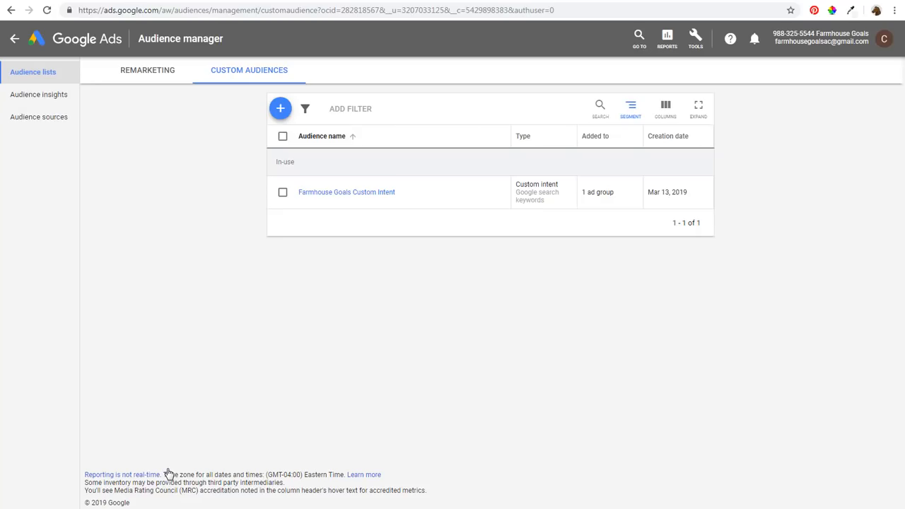
- Review the search terms of the Farmhouse Goals Custom Intent audience and close it without changes
click(336, 193)
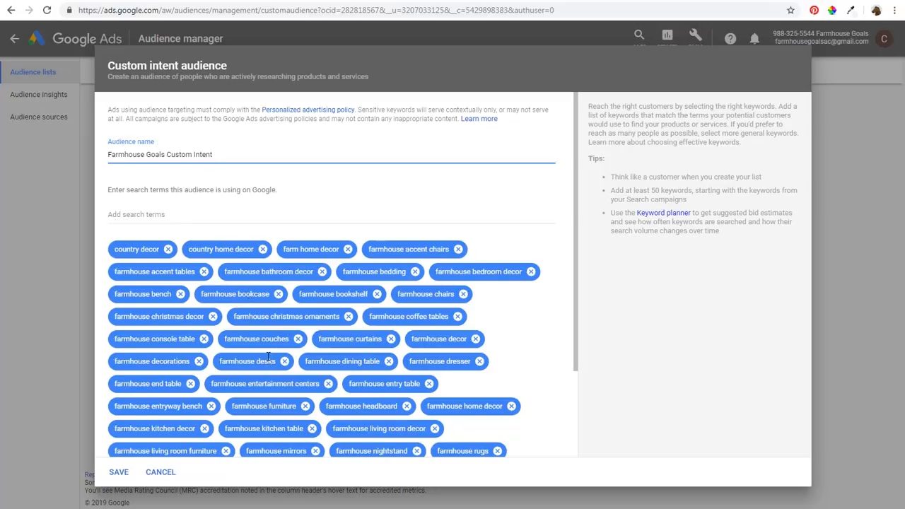
scroll(268, 357, down, 2)
scroll(394, 313, up, 2)
click(168, 481)
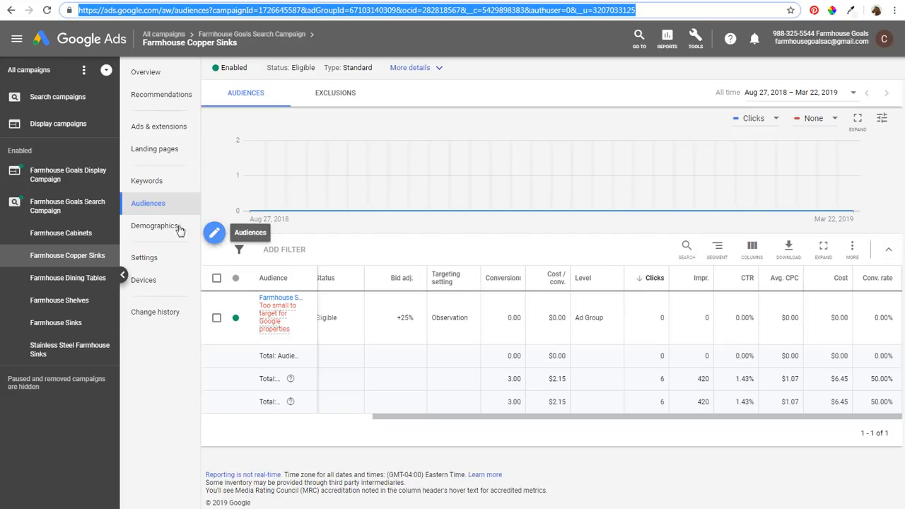
- Browse the remarketing and in-market audience categories available to the Farmhouse Copper Sinks ad group
click(214, 233)
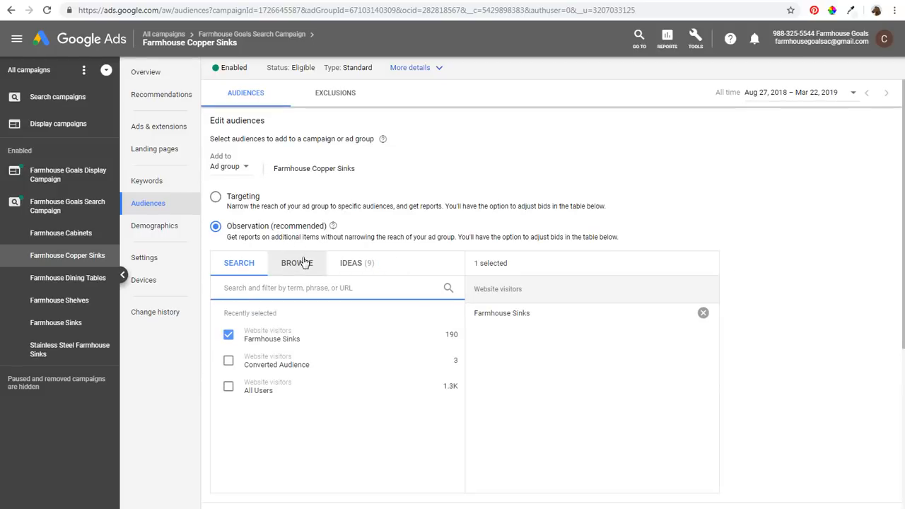
click(302, 263)
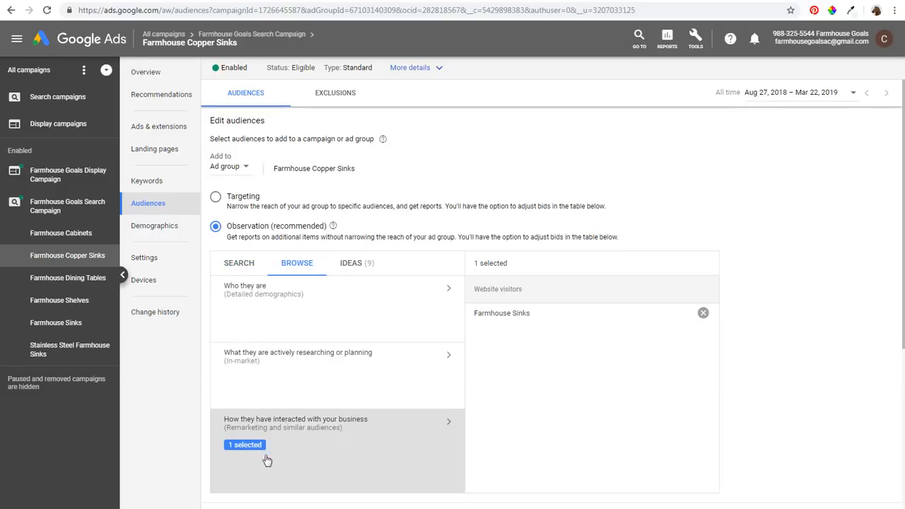
click(297, 438)
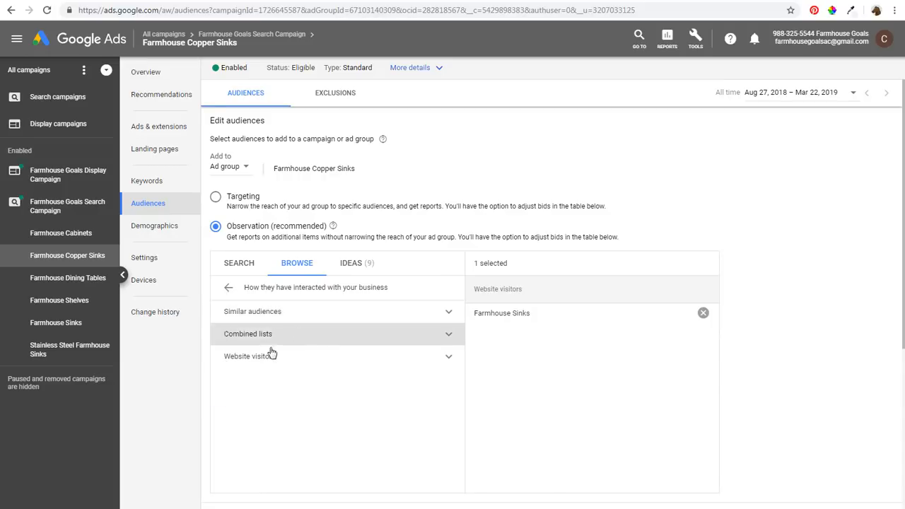
click(229, 287)
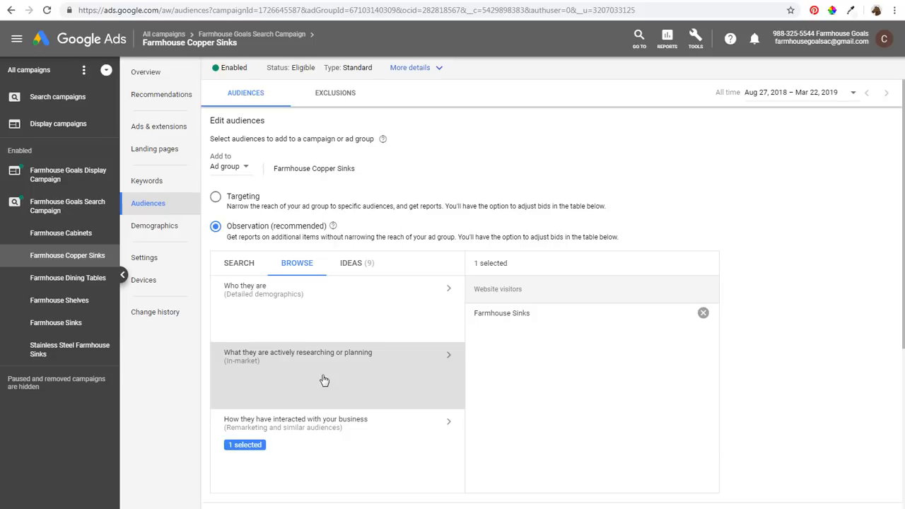
click(375, 381)
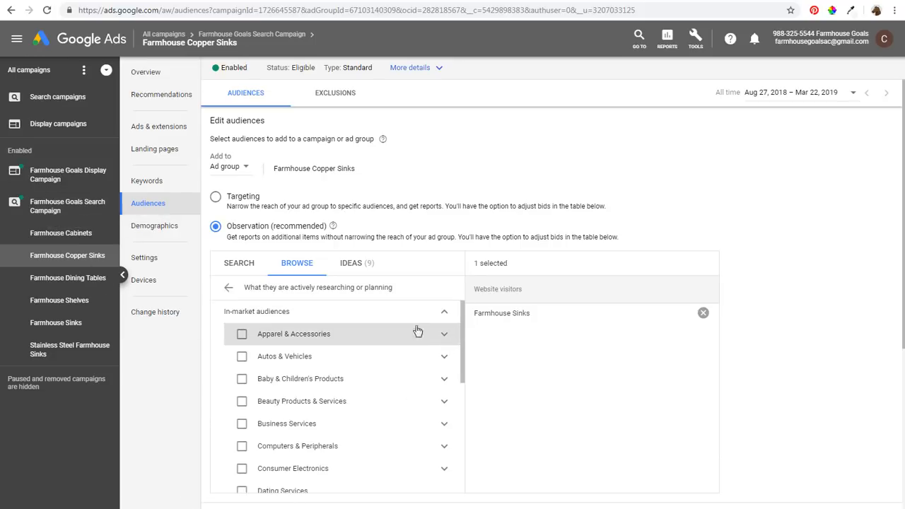
- Find the in-market audience Home Storage & Shelving by searching shelves, and add it to the Farmhouse Shelves ad group for observation
click(60, 304)
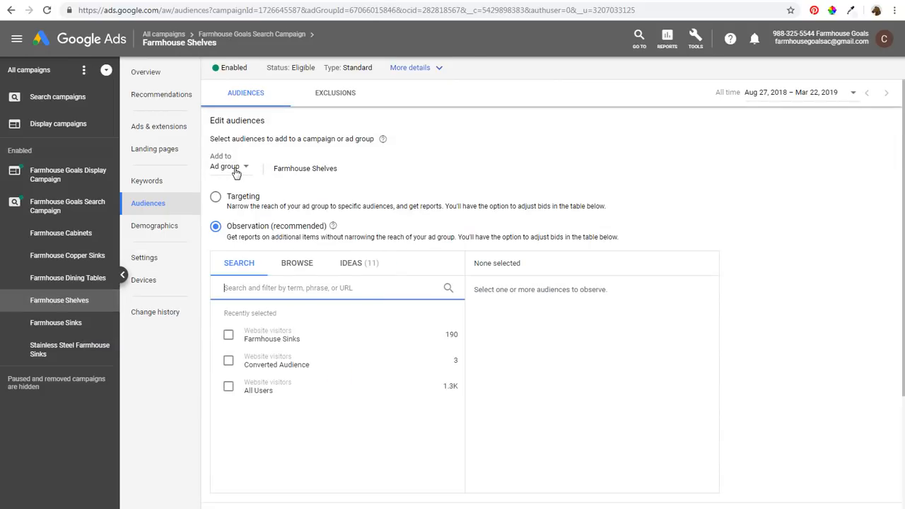
text(shelves)
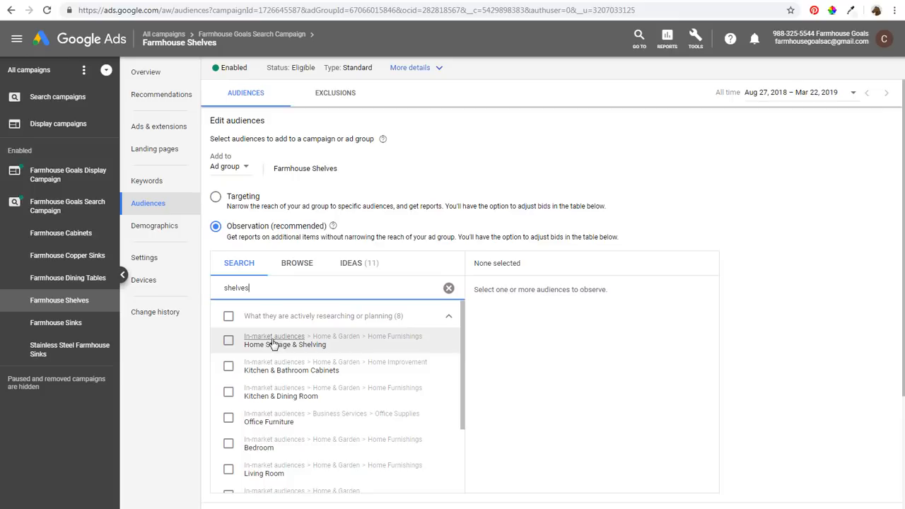
click(229, 341)
scroll(598, 396, down, 2)
click(228, 364)
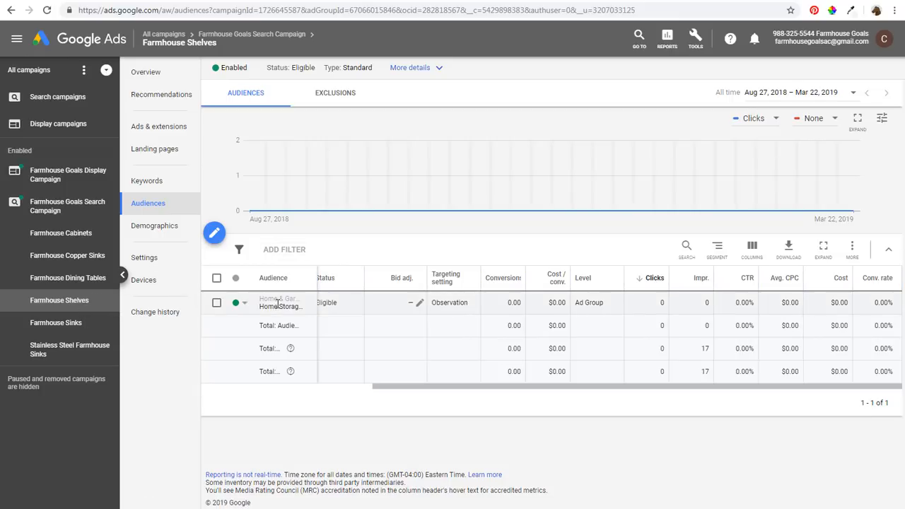
- Examine the Farmhouse Shelves ad group's age, gender and household income demographics, including the exclusion option for the 21 - 30% income bracket
click(156, 229)
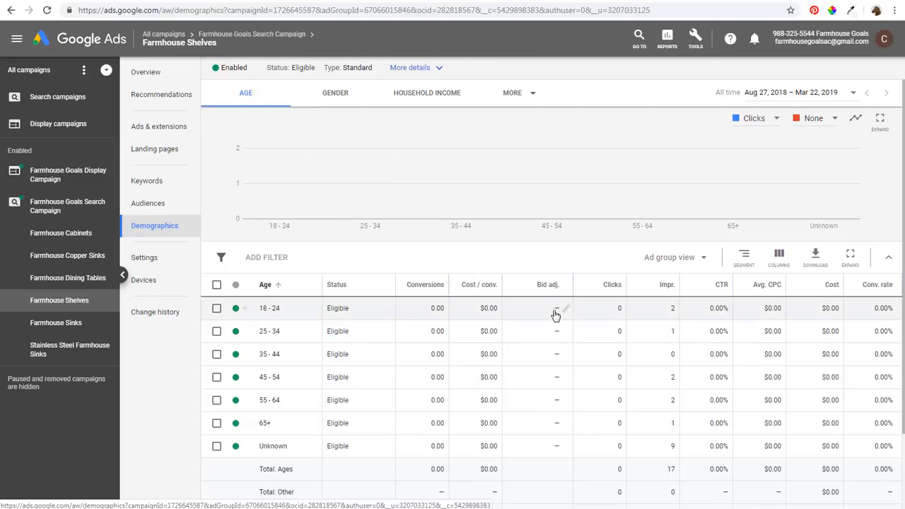
click(337, 95)
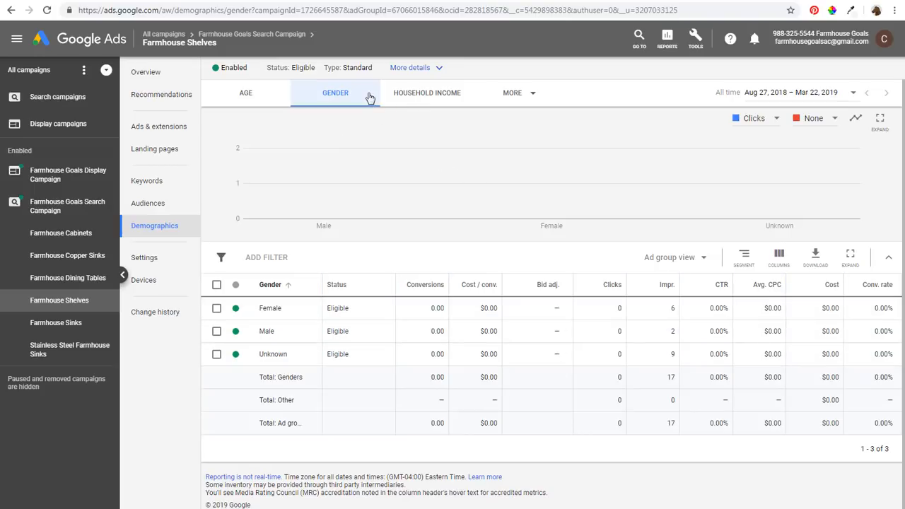
click(417, 98)
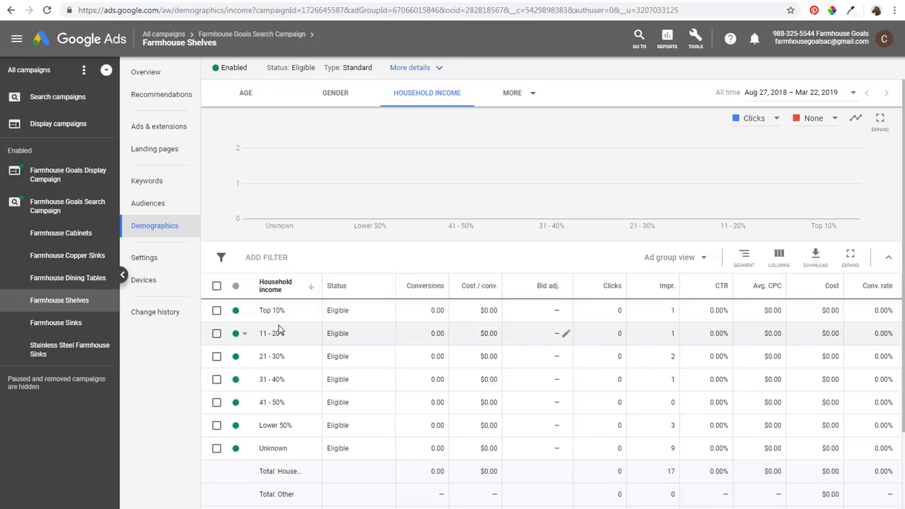
click(243, 362)
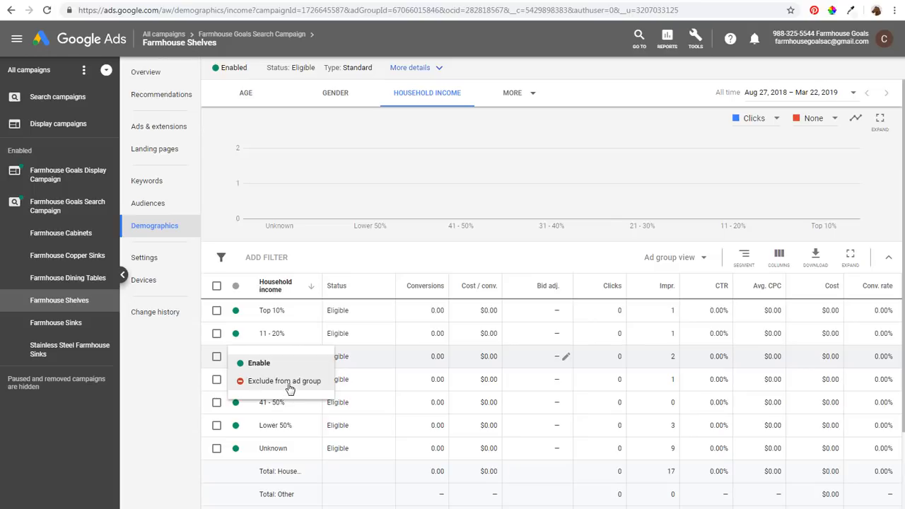
click(405, 269)
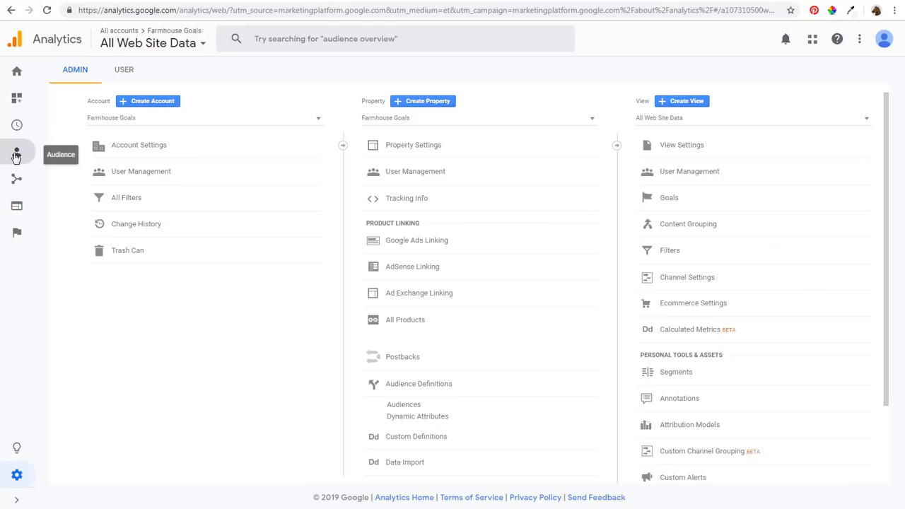
- Open the audience Demographics overview report and examine its age and gender charts and its date range selector
mouse_move(18, 150)
click(33, 168)
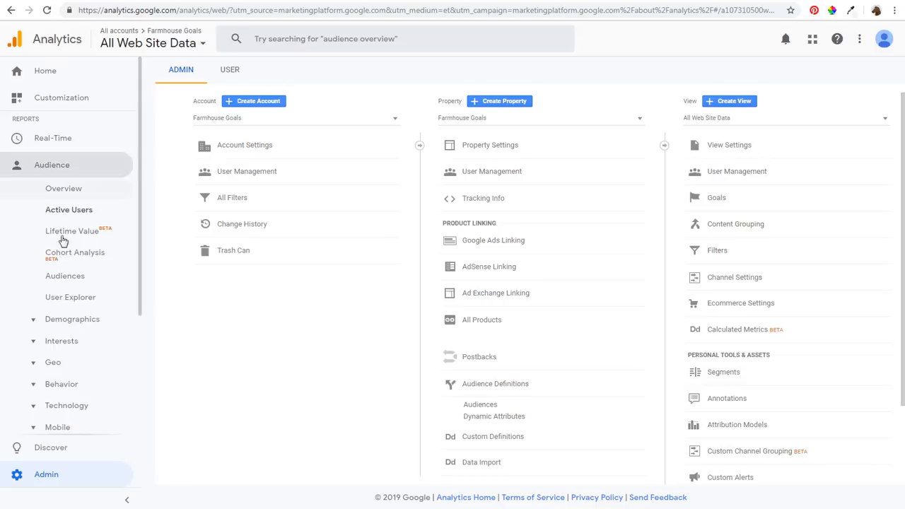
click(63, 321)
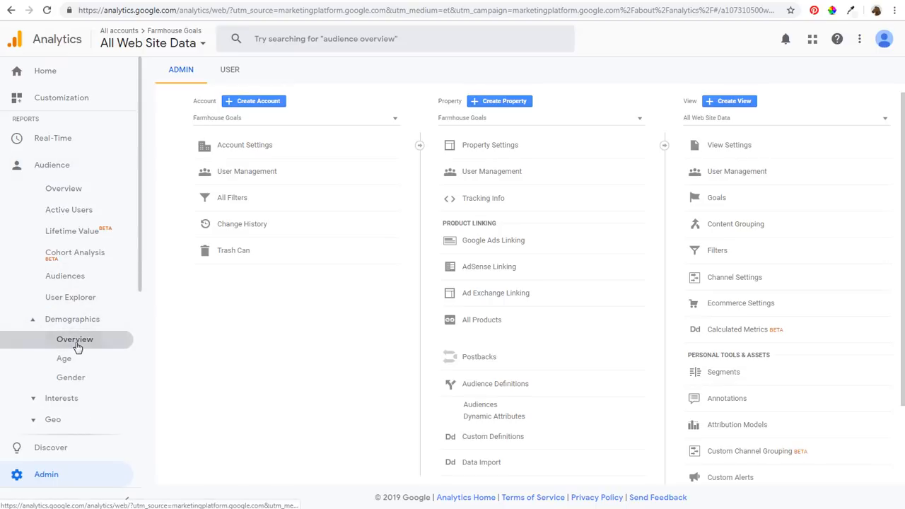
click(75, 342)
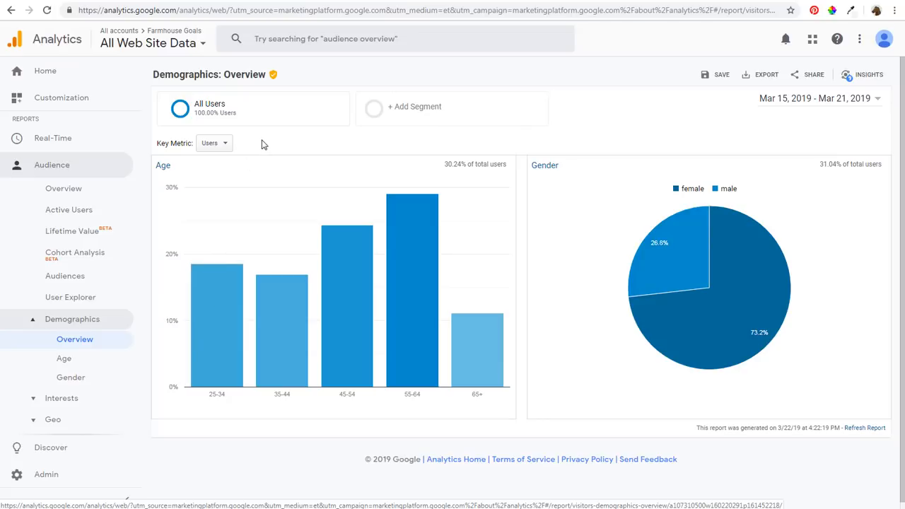
mouse_move(352, 274)
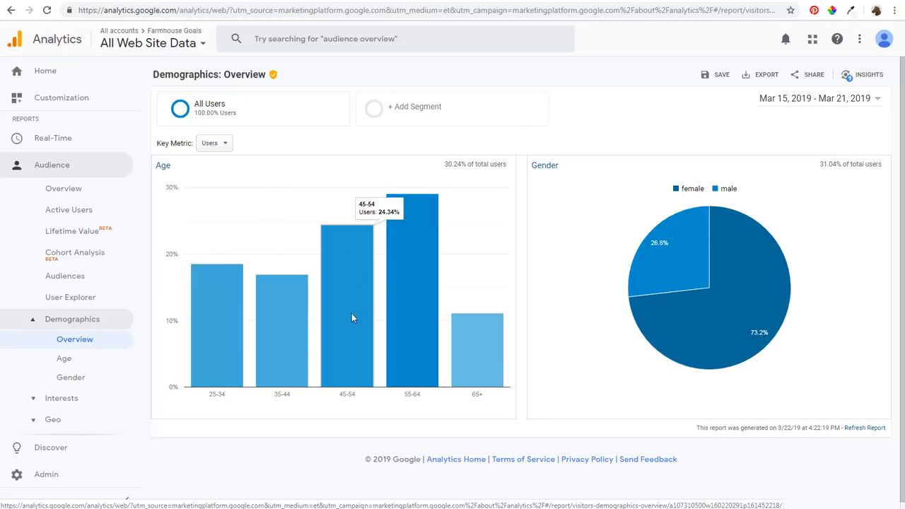
mouse_move(695, 338)
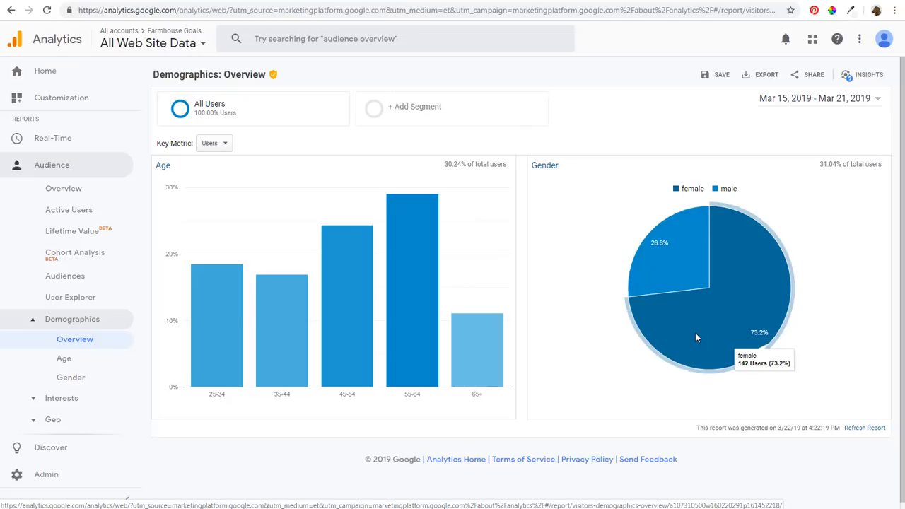
click(848, 101)
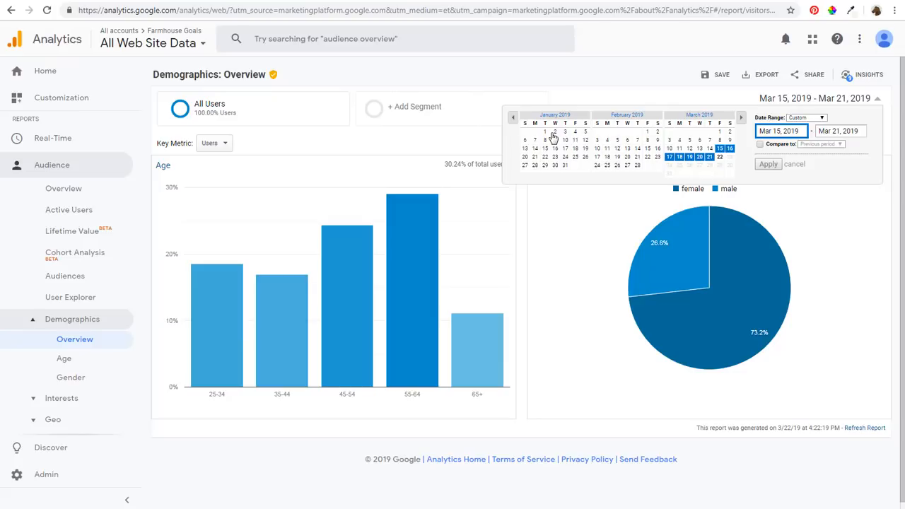
click(472, 143)
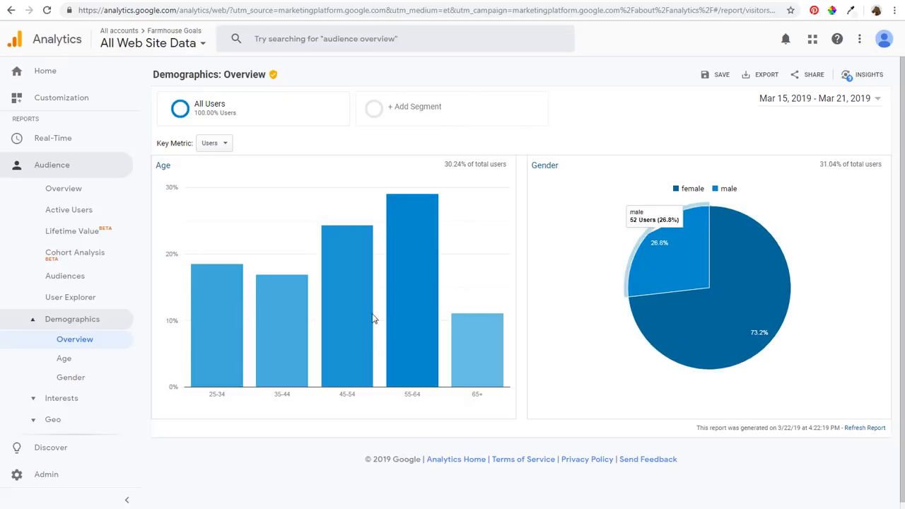
- Expand the Interests group of audience reports to reach its overview
click(51, 400)
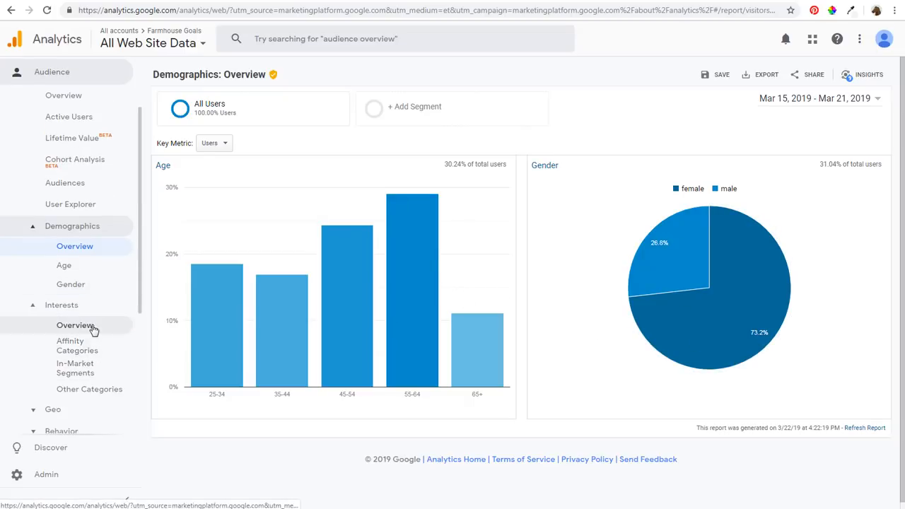